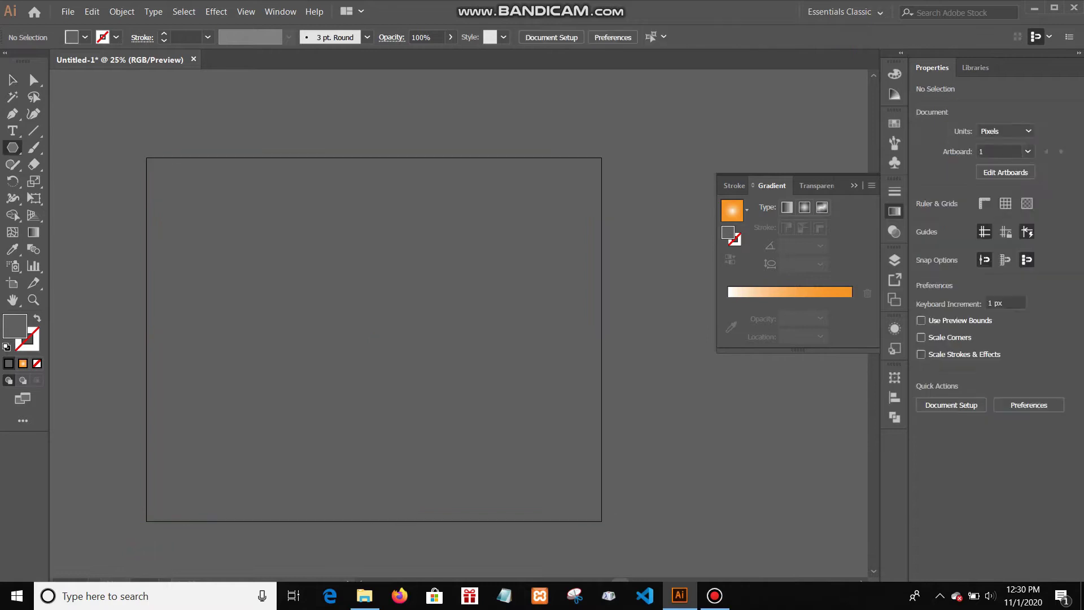
Draw a light-orange hexagon about 339 × 293 px with no stroke in the artboard's upper-left area.
{"action": "left_click", "coordinate": [85, 37]}
{"action": "left_click", "coordinate": [9, 71]}
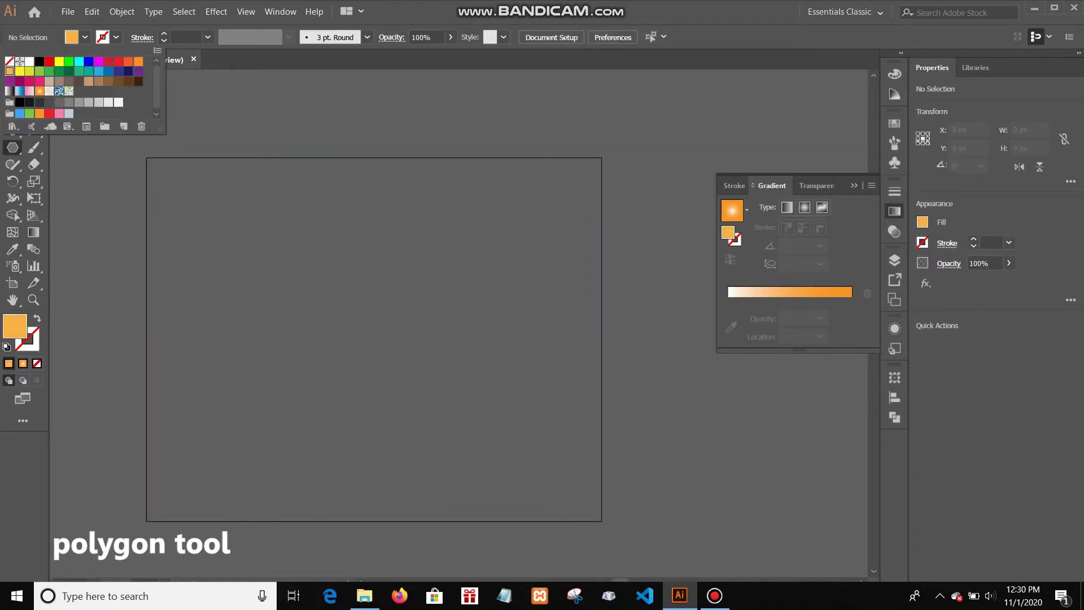
{"action": "left_click", "coordinate": [223, 246]}
{"action": "left_click", "coordinate": [507, 325]}
{"action": "scroll", "coordinate": [162, 214], "scroll_direction": "up", "scroll_amount": 3}
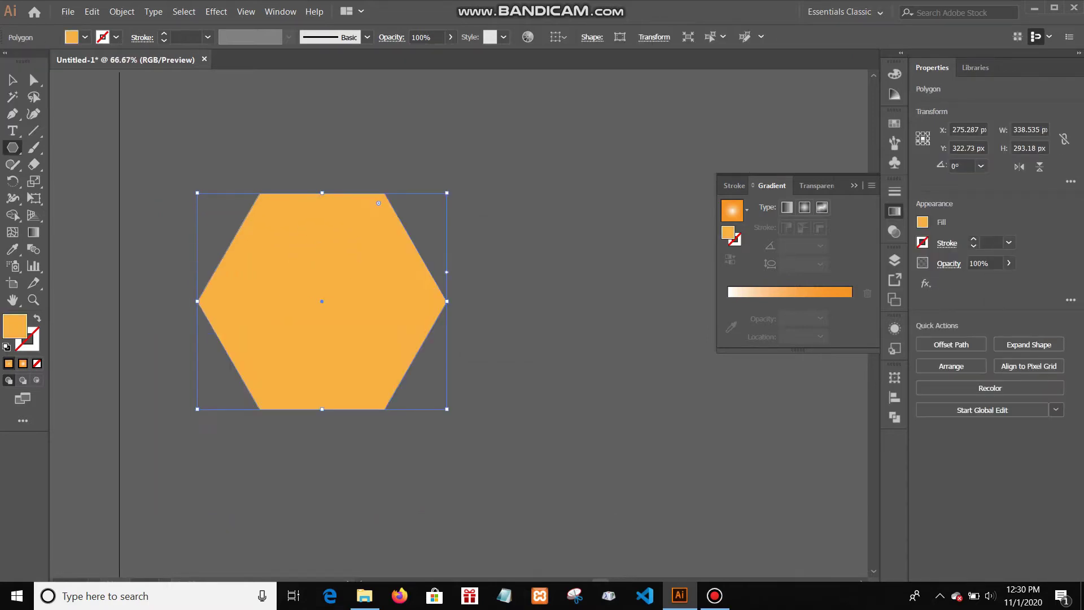
Apply a slight bloat to the hexagon with the Pucker & Bloat effect, turning it into a six-lobed flower.
{"action": "left_click", "coordinate": [216, 11]}
{"action": "mouse_move", "coordinate": [266, 136]}
{"action": "left_click", "coordinate": [431, 151]}
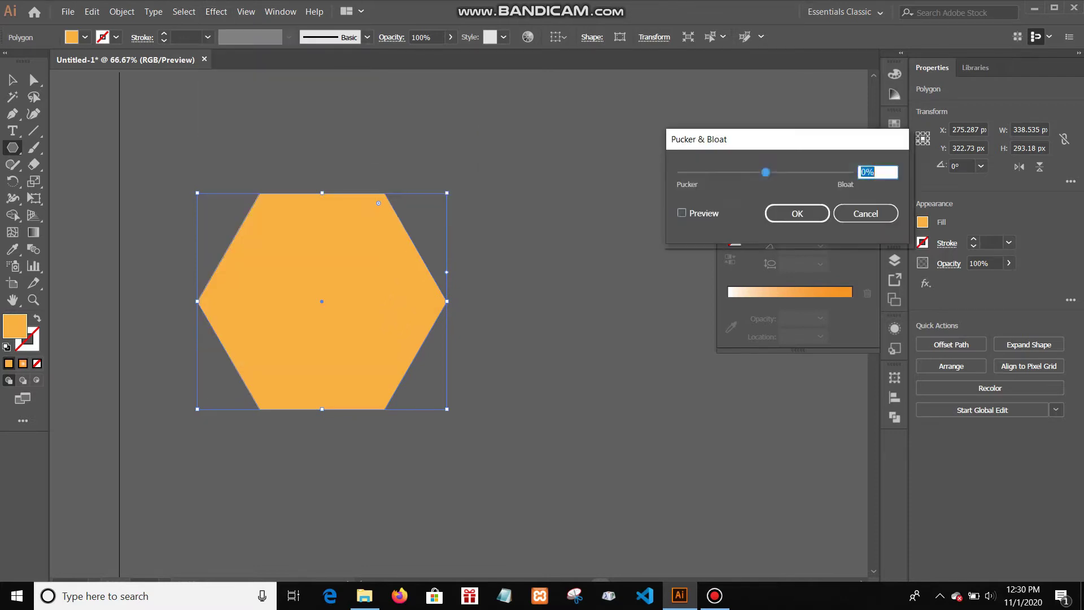
{"action": "left_click_drag", "start_coordinate": [766, 173], "coordinate": [775, 172]}
{"action": "left_click", "coordinate": [797, 213]}
{"action": "key", "text": "v"}
{"action": "key", "text": "ctrl+minus"}
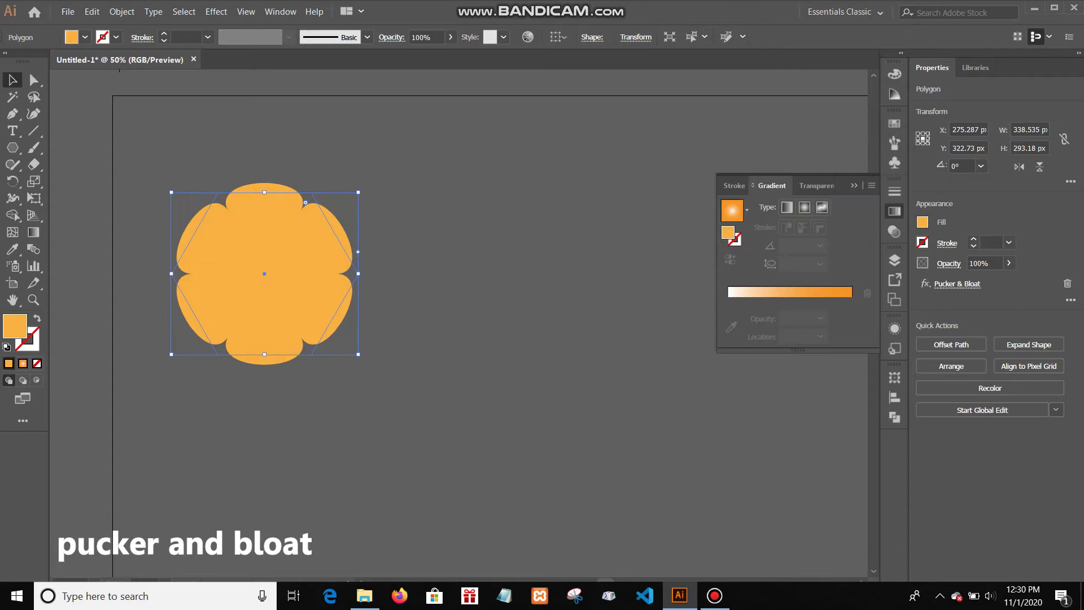
Duplicate the six-lobed flower directly to its right on the artboard.
{"action": "key", "text": "ctrl+shift+a"}
{"action": "left_click_drag", "start_coordinate": [258, 232], "coordinate": [391, 278]}
{"action": "left_click", "coordinate": [854, 185]}
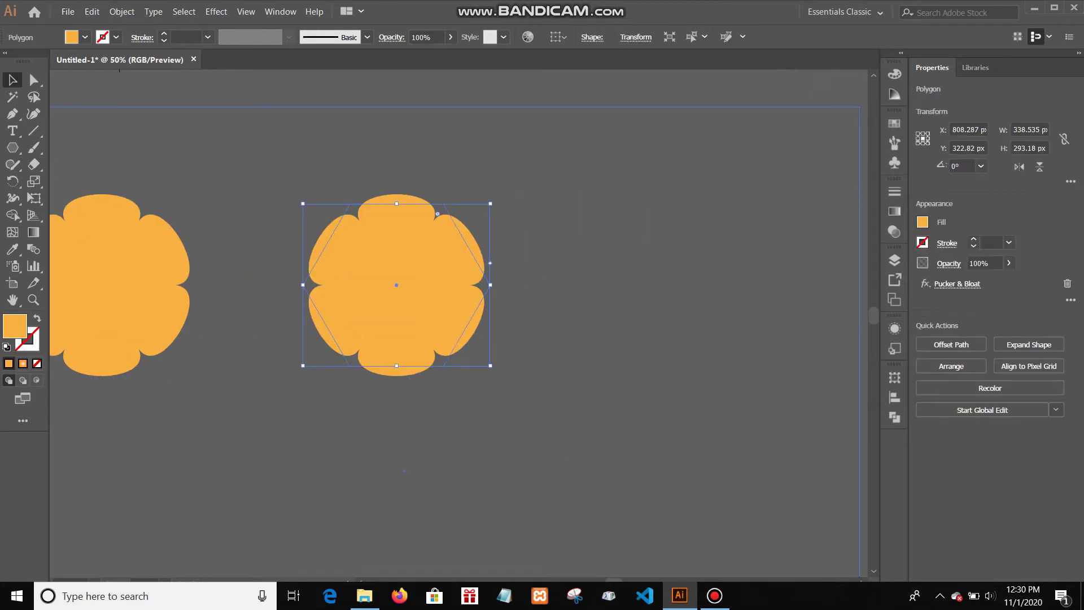
{"action": "scroll", "coordinate": [603, 224], "scroll_direction": "down", "scroll_amount": 1}
{"action": "scroll", "coordinate": [399, 256], "scroll_direction": "up", "scroll_amount": 2}
Apply a new Pucker & Bloat effect with 50% bloat to the copied flower.
{"action": "left_click", "coordinate": [215, 11]}
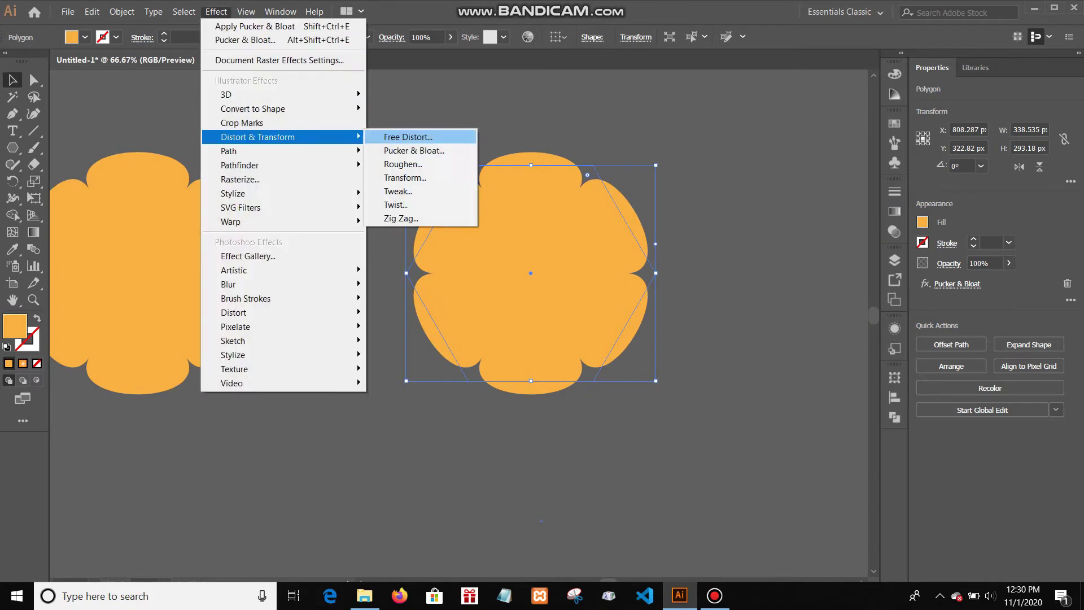
{"action": "left_click", "coordinate": [412, 151]}
{"action": "key", "text": "Return"}
{"action": "left_click_drag", "start_coordinate": [765, 172], "coordinate": [786, 172]}
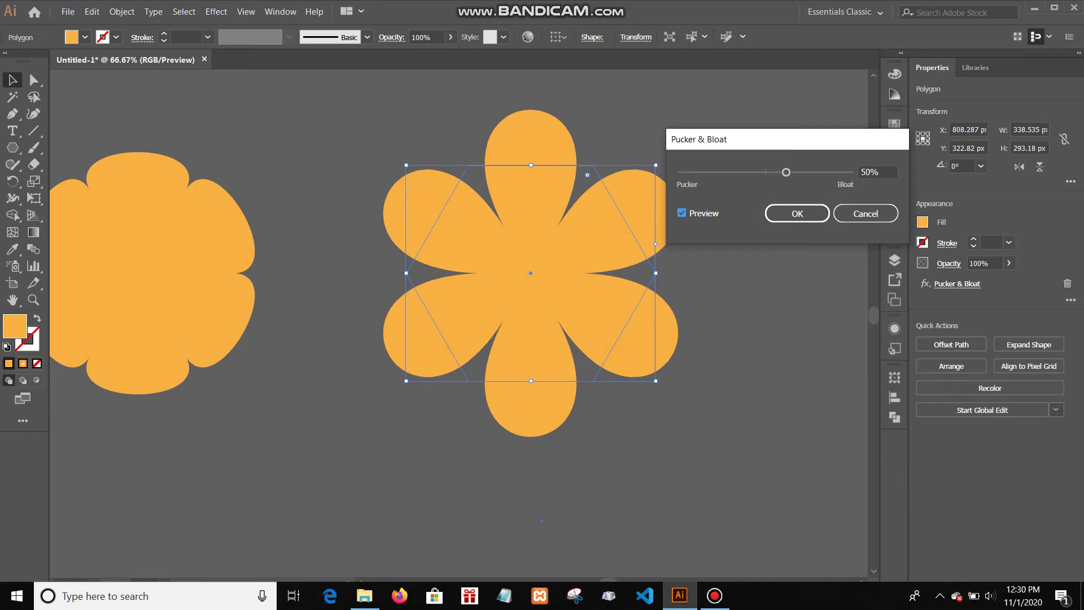
{"action": "key", "text": "Return"}
{"action": "key", "text": "ctrl+minus"}
{"action": "key", "text": "ctrl+minus"}
{"action": "key", "text": "ctrl+minus"}
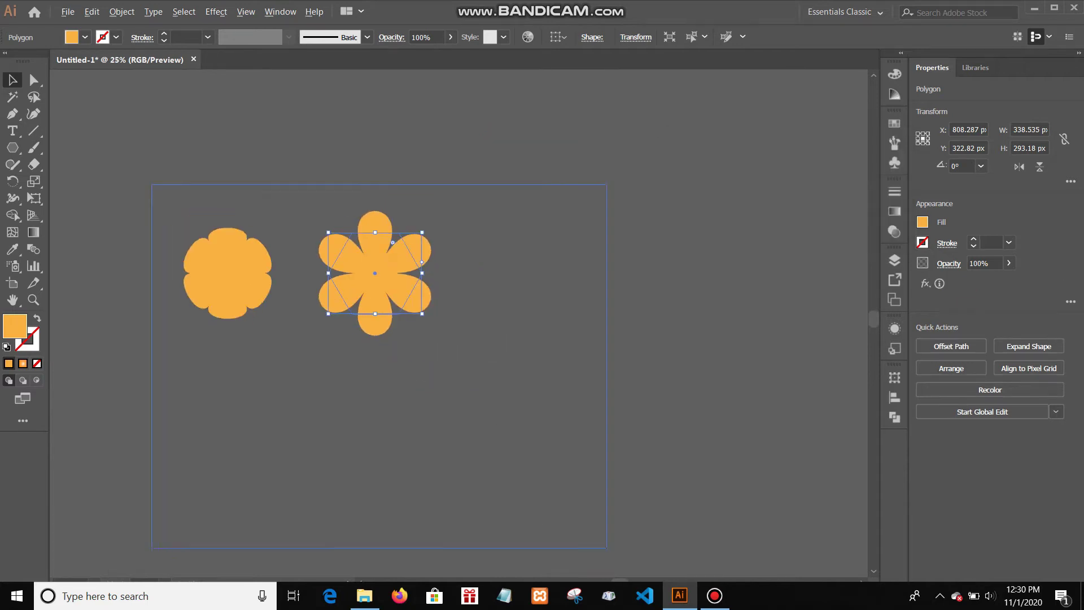
{"action": "key", "text": "ctrl+plus"}
{"action": "left_click", "coordinate": [12, 148]}
{"action": "left_click", "coordinate": [12, 80]}
{"action": "left_click", "coordinate": [216, 11]}
{"action": "mouse_move", "coordinate": [257, 137]}
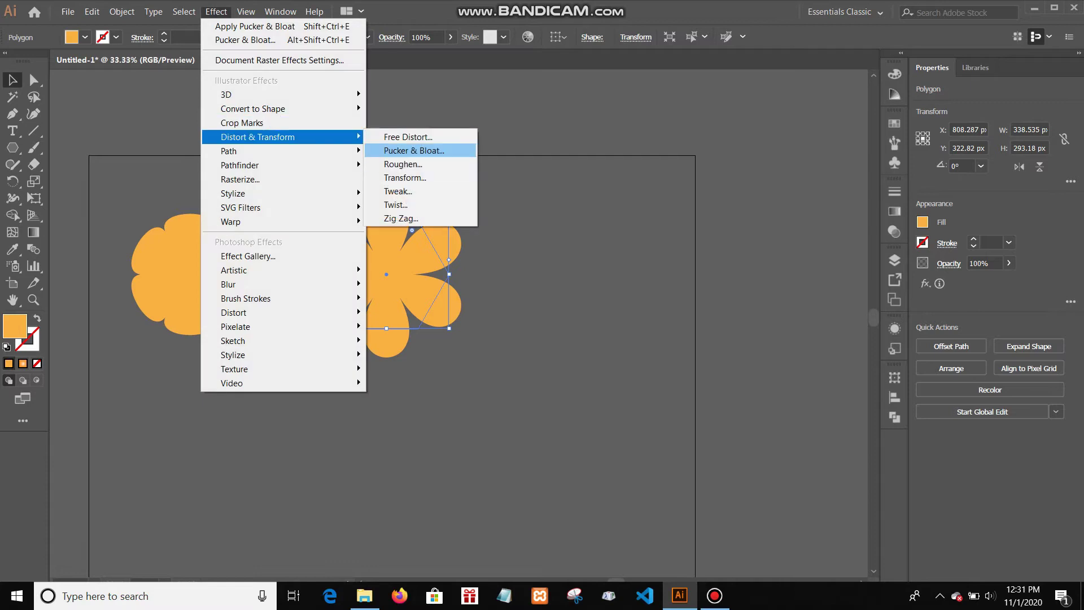
{"action": "left_click", "coordinate": [414, 151]}
{"action": "key", "text": "Return"}
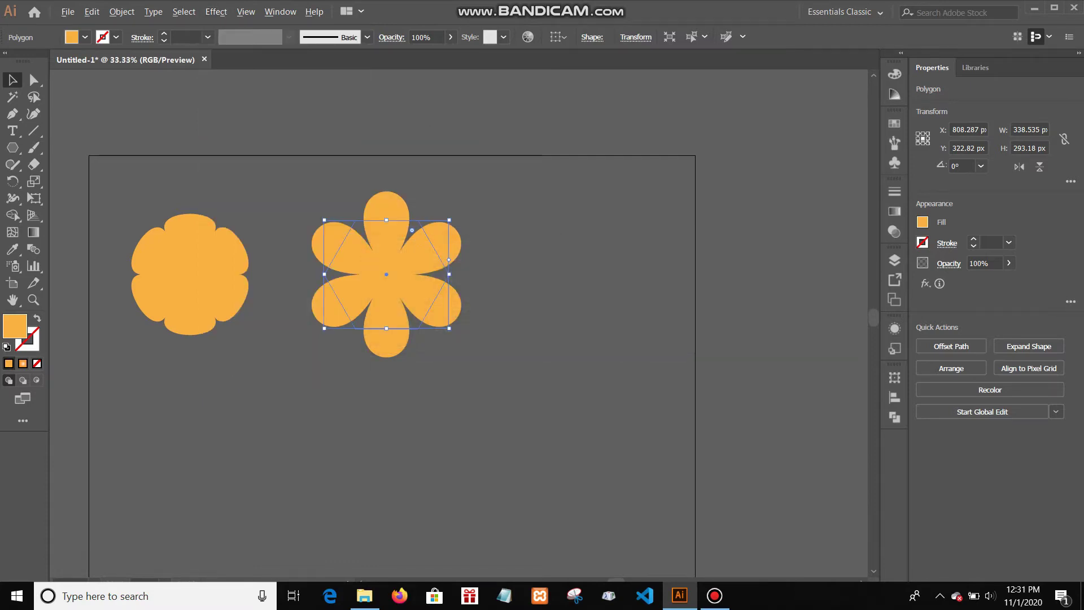
Create a 16-sided polygon with a 169.2677 px radius below the flowers.
{"action": "double_click", "coordinate": [12, 147]}
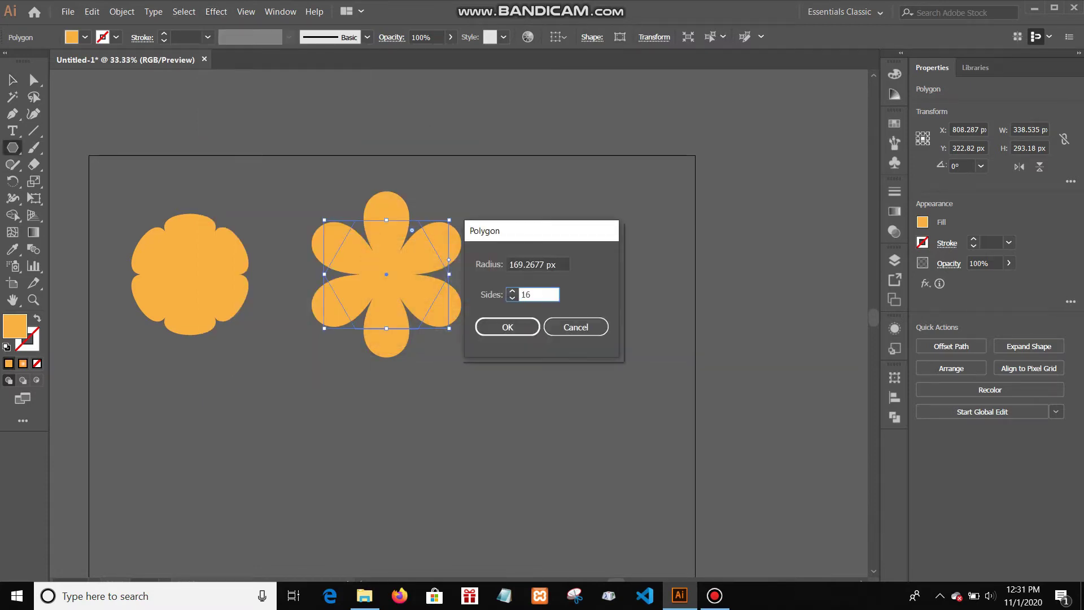
{"action": "left_click", "coordinate": [525, 327]}
{"action": "scroll", "coordinate": [391, 398], "scroll_direction": "down", "scroll_amount": 2}
{"action": "left_click", "coordinate": [12, 80]}
{"action": "scroll", "coordinate": [520, 362], "scroll_direction": "up", "scroll_amount": 1}
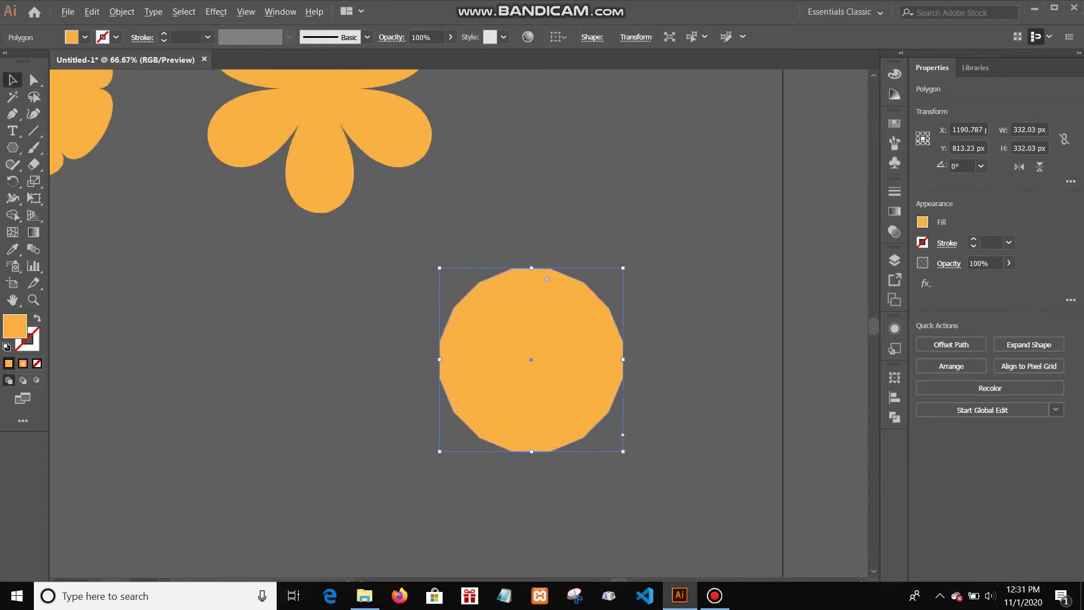
Apply a strong bloat to the 16-sided polygon with Pucker & Bloat to form long, thin petals.
{"action": "key", "text": "ctrl+plus"}
{"action": "left_click", "coordinate": [216, 11]}
{"action": "mouse_move", "coordinate": [249, 138]}
{"action": "left_click", "coordinate": [407, 150]}
{"action": "left_click", "coordinate": [682, 212]}
{"action": "left_click_drag", "start_coordinate": [765, 172], "coordinate": [806, 172]}
{"action": "left_click", "coordinate": [797, 214]}
Move the thin-petaled flower to the right end of the top row and copy it to the start of a second row.
{"action": "scroll", "coordinate": [508, 254], "scroll_direction": "down", "scroll_amount": 3}
{"action": "left_click_drag", "start_coordinate": [538, 325], "coordinate": [569, 235]}
{"action": "left_click_drag", "start_coordinate": [558, 290], "coordinate": [279, 389]}
{"action": "key", "text": "ctrl+plus"}
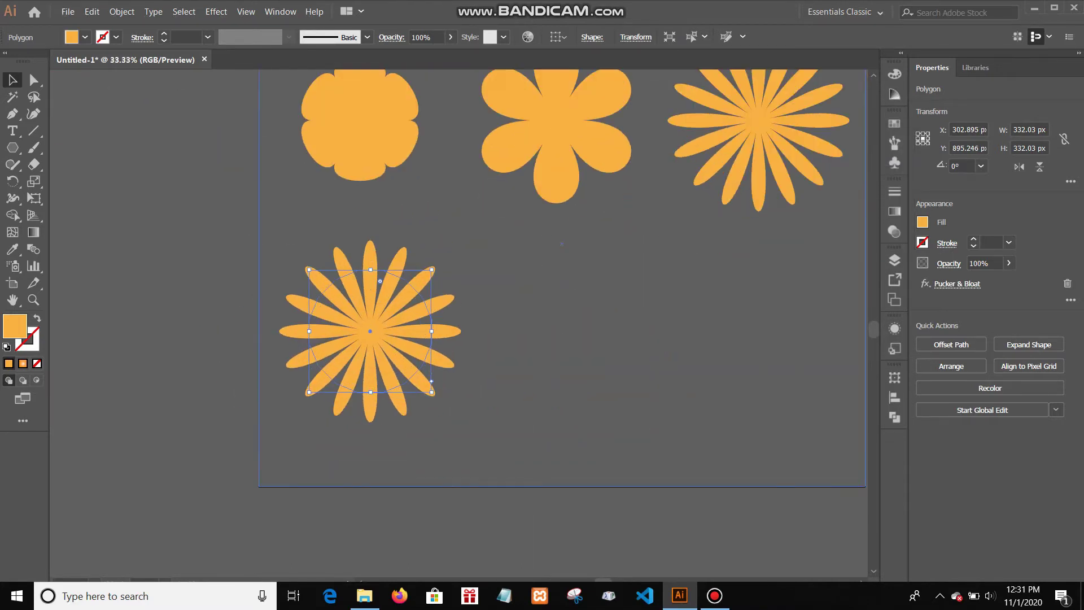
Apply a Zig Zag effect to the second-row copy with a 6 px absolute size, corner points and more ridges per segment.
{"action": "left_click", "coordinate": [217, 11]}
{"action": "mouse_move", "coordinate": [278, 138]}
{"action": "left_click", "coordinate": [416, 217]}
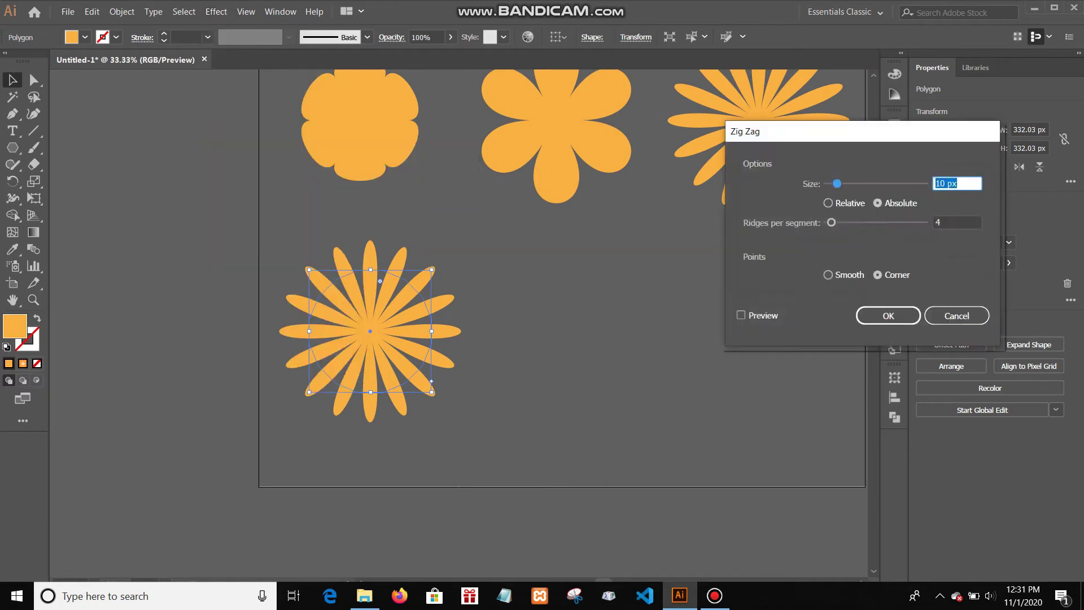
{"action": "left_click_drag", "start_coordinate": [834, 183], "coordinate": [832, 184]}
{"action": "left_click", "coordinate": [741, 315]}
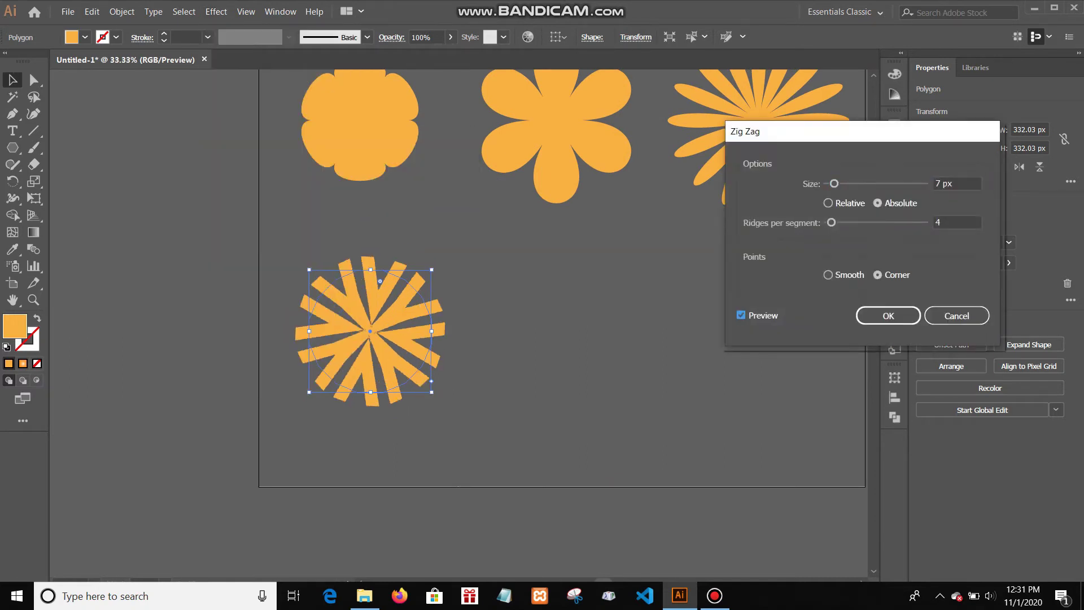
{"action": "left_click_drag", "start_coordinate": [831, 222], "coordinate": [835, 222]}
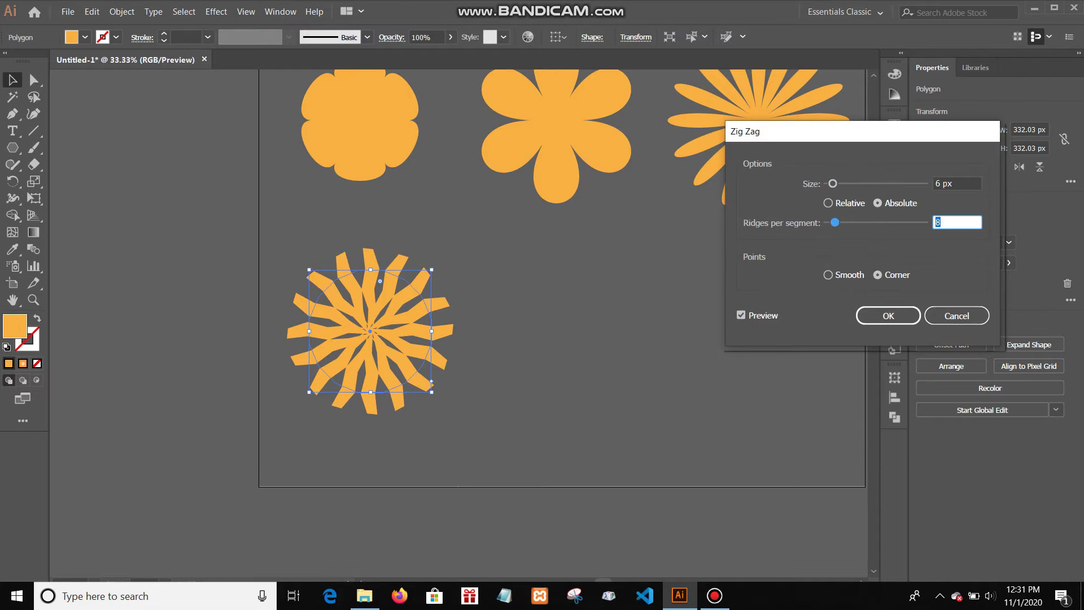
{"action": "key", "text": "Return"}
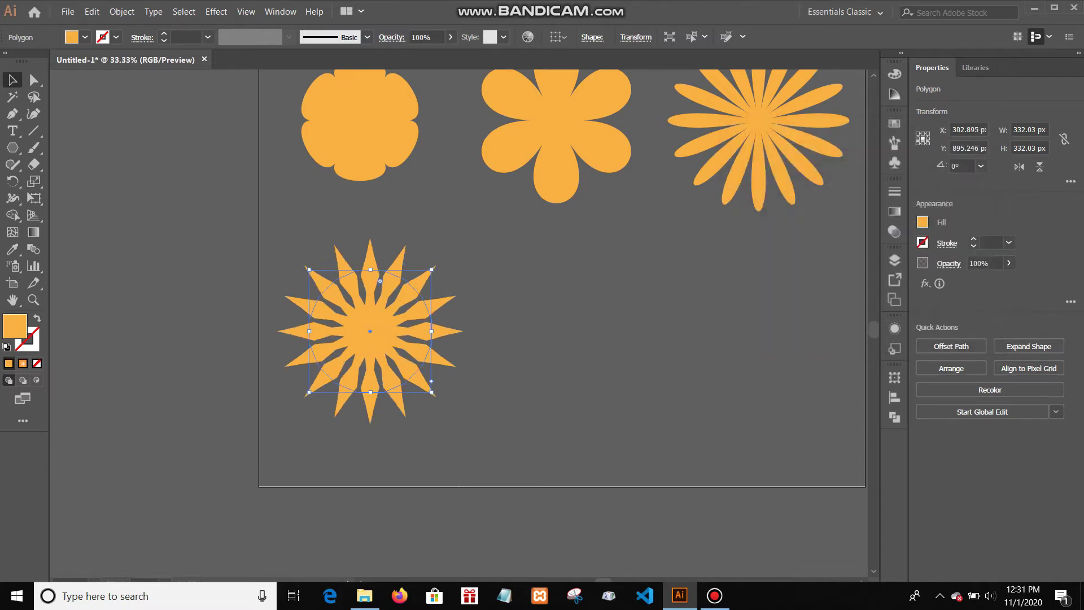
Duplicate the pointed flower to its right and apply another Zig Zag effect to the copy with a small relative size and corner points.
{"action": "left_click", "coordinate": [531, 333]}
{"action": "left_click_drag", "start_coordinate": [374, 321], "coordinate": [457, 326]}
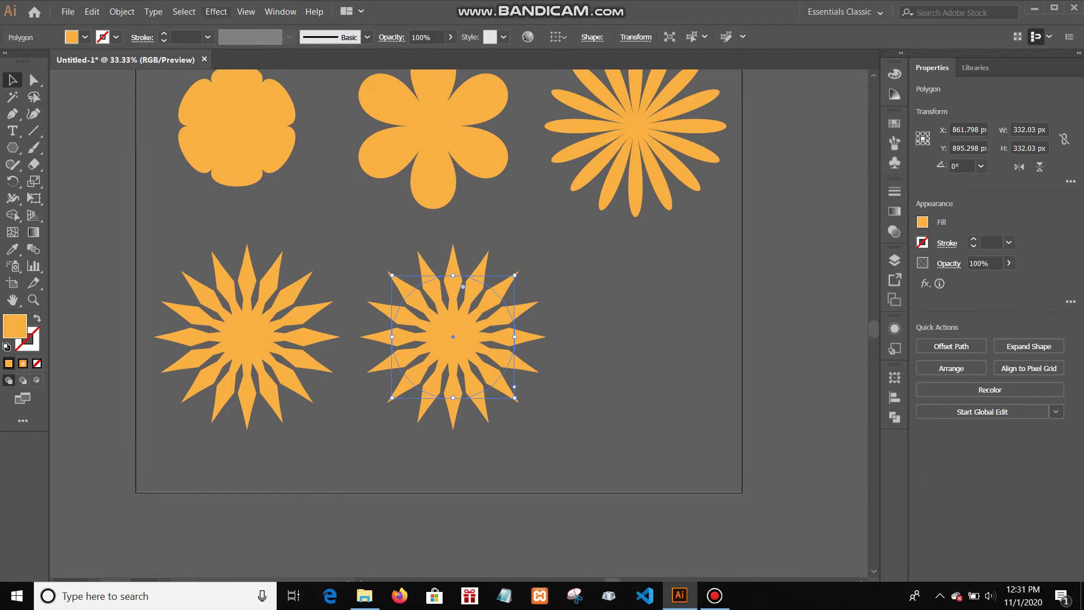
{"action": "left_click", "coordinate": [216, 12]}
{"action": "mouse_move", "coordinate": [271, 136]}
{"action": "left_click", "coordinate": [396, 218]}
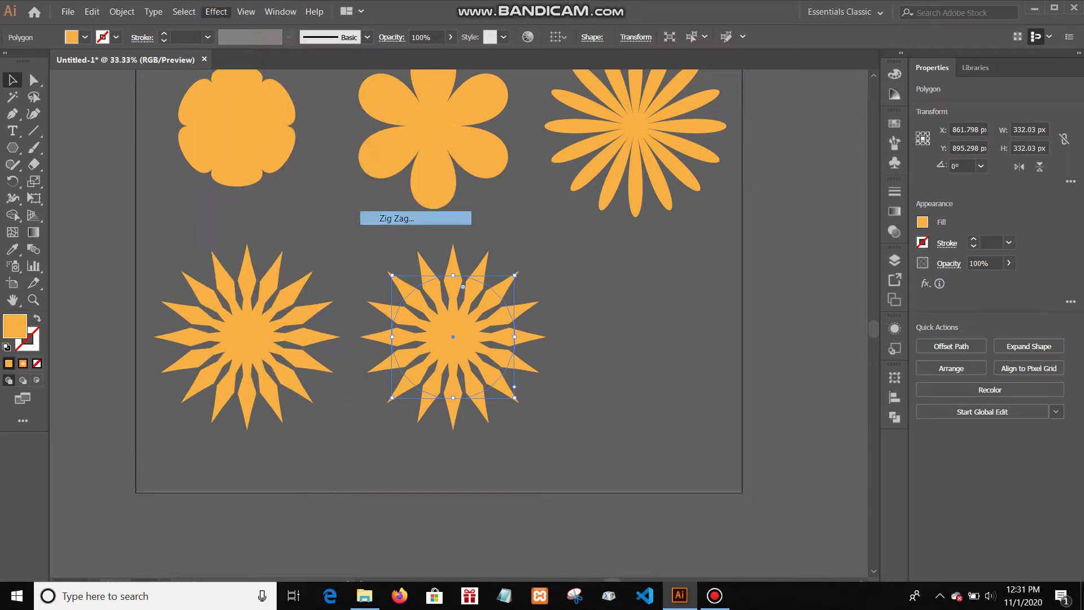
{"action": "left_click", "coordinate": [602, 330]}
{"action": "left_click", "coordinate": [741, 315]}
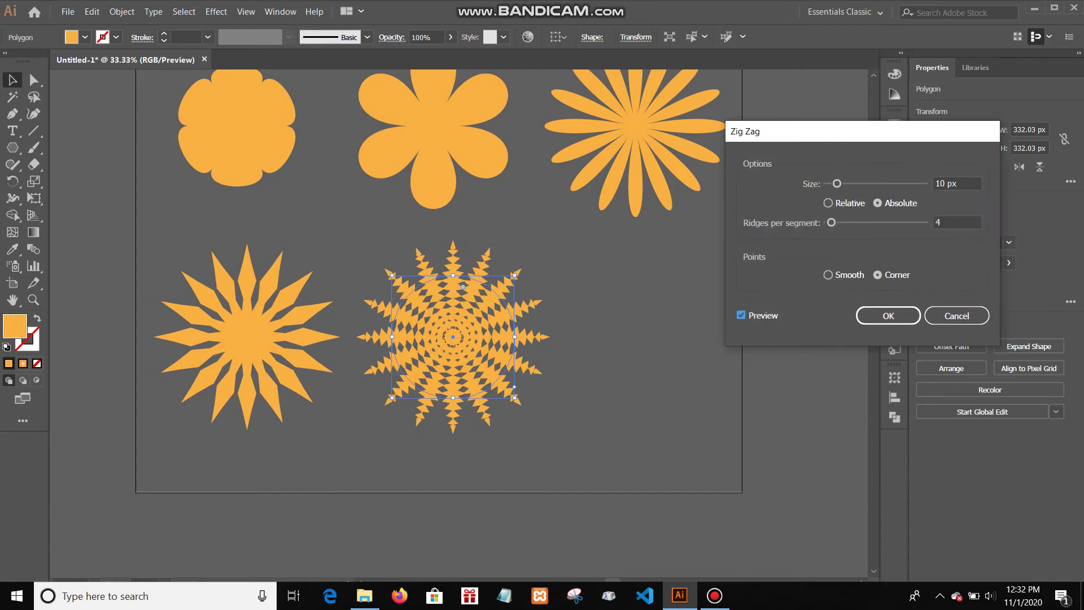
{"action": "left_click_drag", "start_coordinate": [837, 184], "coordinate": [827, 184]}
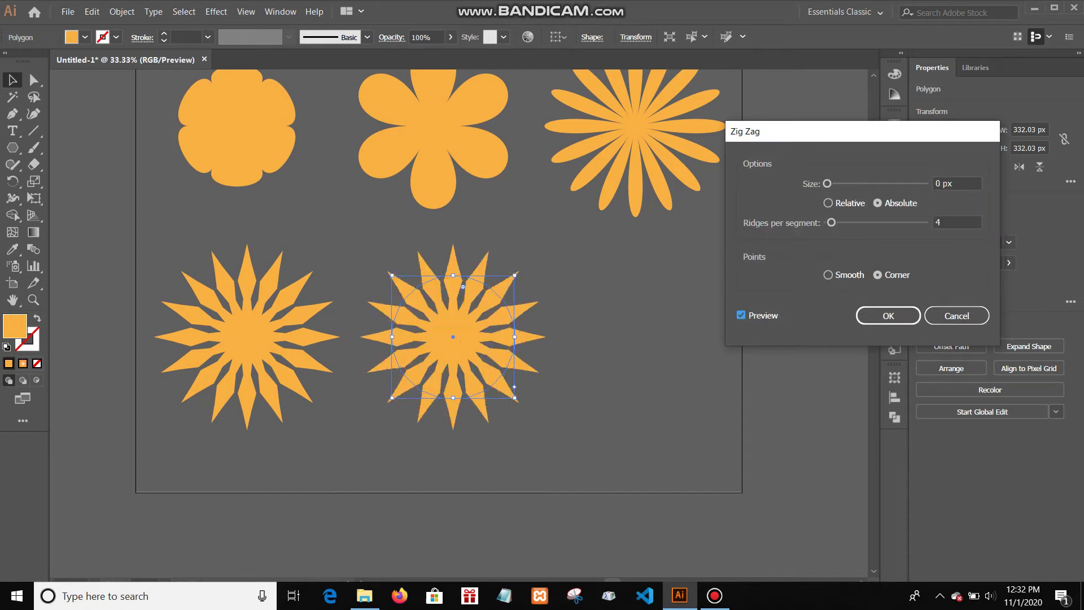
{"action": "left_click", "coordinate": [828, 203]}
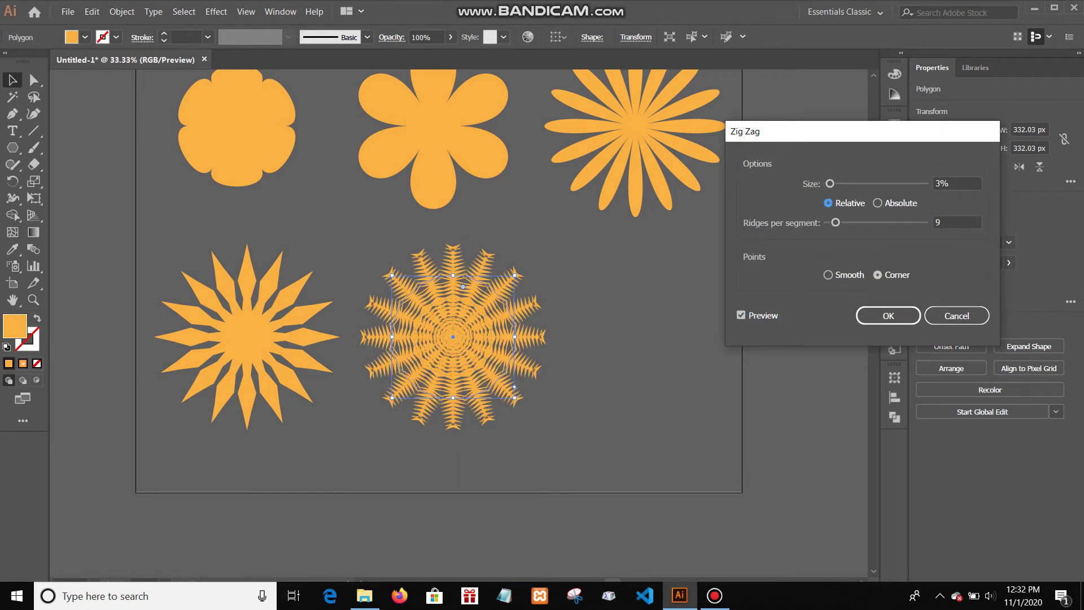
{"action": "left_click", "coordinate": [888, 315]}
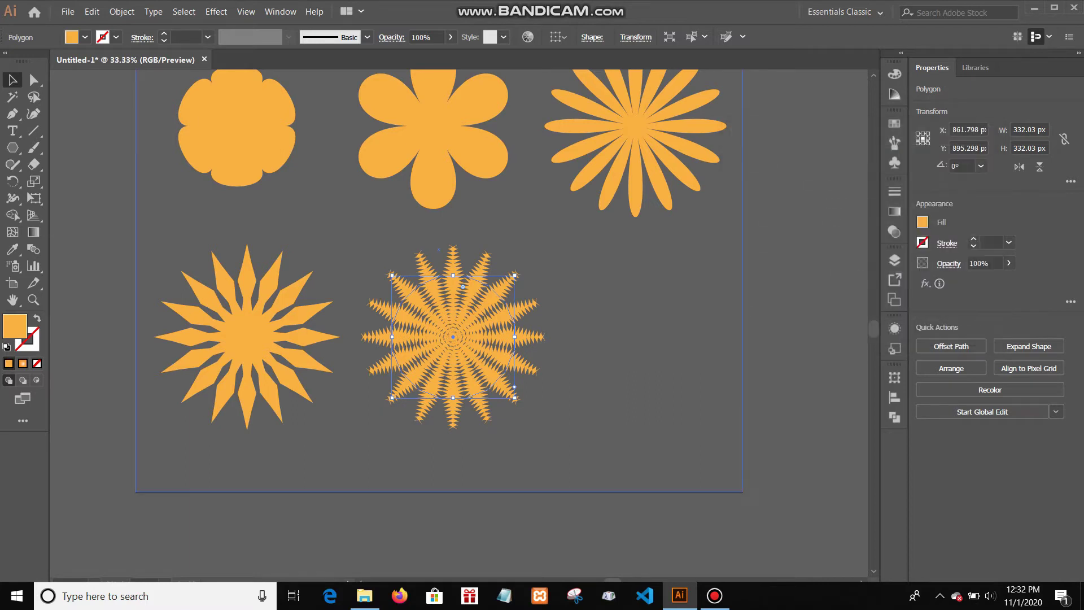
Copy the thin-petaled flower from the top row straight down to the third position of the second row.
{"action": "scroll", "coordinate": [277, 211], "scroll_direction": "down", "scroll_amount": 1}
{"action": "scroll", "coordinate": [675, 219], "scroll_direction": "up", "scroll_amount": 1}
{"action": "left_click_drag", "start_coordinate": [500, 142], "coordinate": [500, 353]}
{"action": "left_click_drag", "start_coordinate": [559, 336], "coordinate": [469, 340]}
{"action": "left_click", "coordinate": [217, 12]}
{"action": "left_click", "coordinate": [399, 146]}
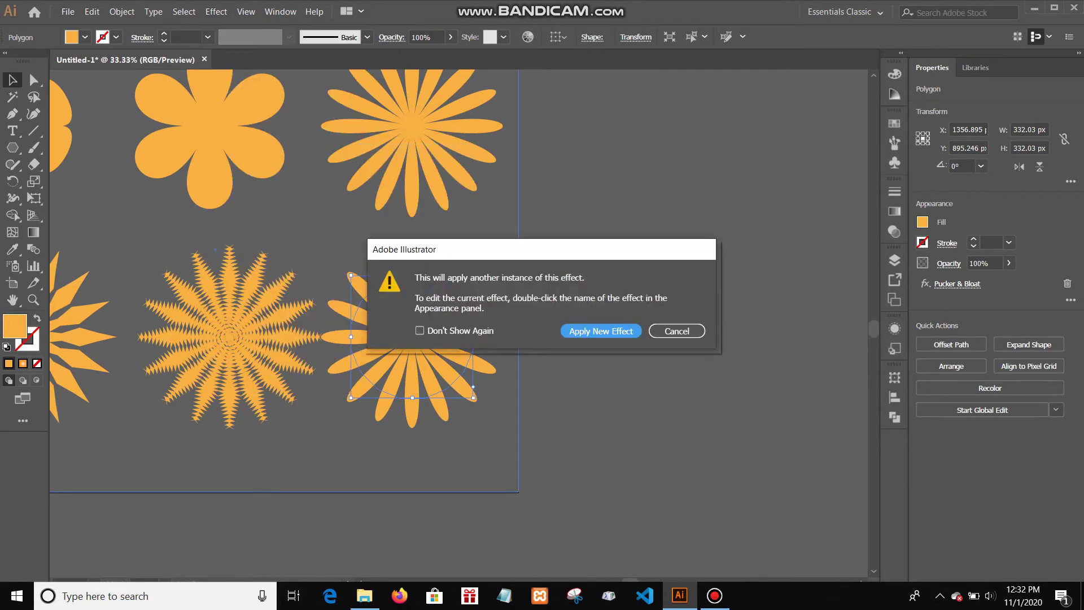
{"action": "left_click", "coordinate": [601, 330]}
{"action": "left_click", "coordinate": [864, 213]}
Apply a Zig Zag effect to the third second-row flower with 0 px absolute size, 5 ridges per segment and corner points.
{"action": "left_click", "coordinate": [216, 11]}
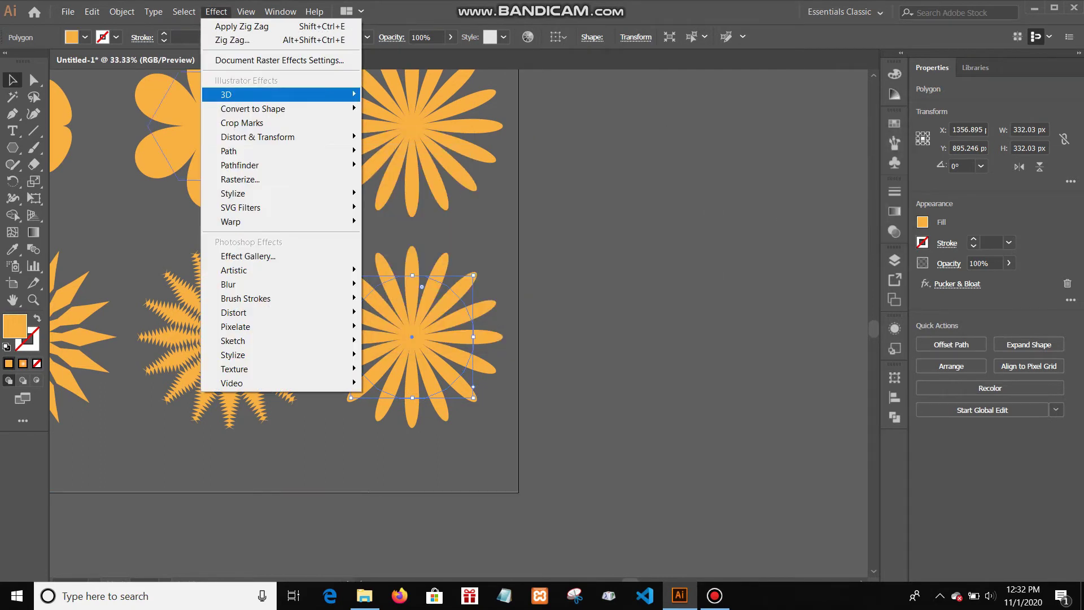
{"action": "left_click", "coordinate": [390, 222]}
{"action": "left_click", "coordinate": [741, 315]}
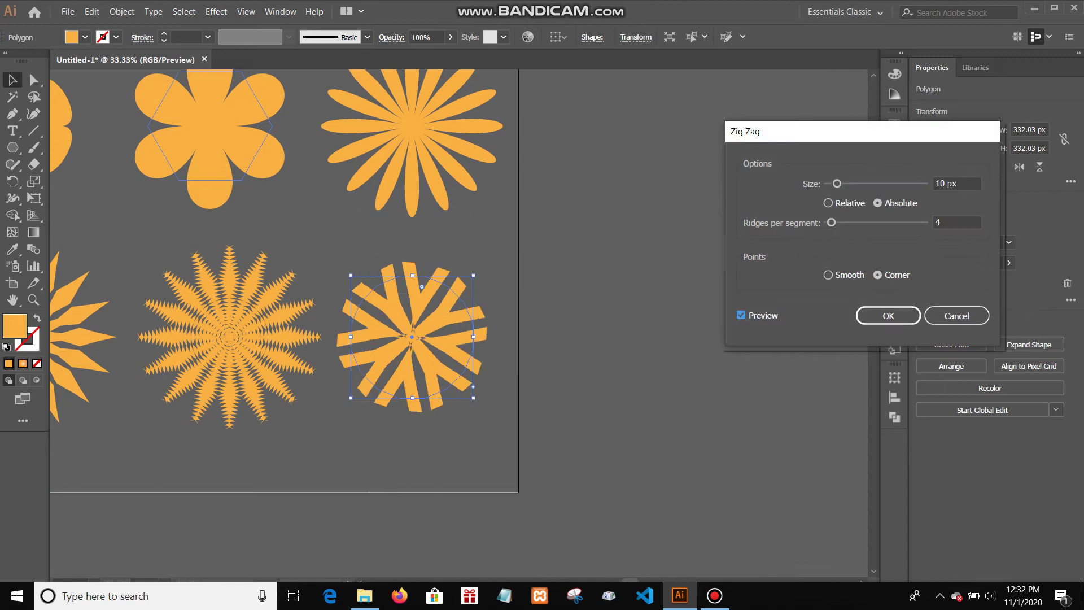
{"action": "left_click_drag", "start_coordinate": [835, 184], "coordinate": [827, 183]}
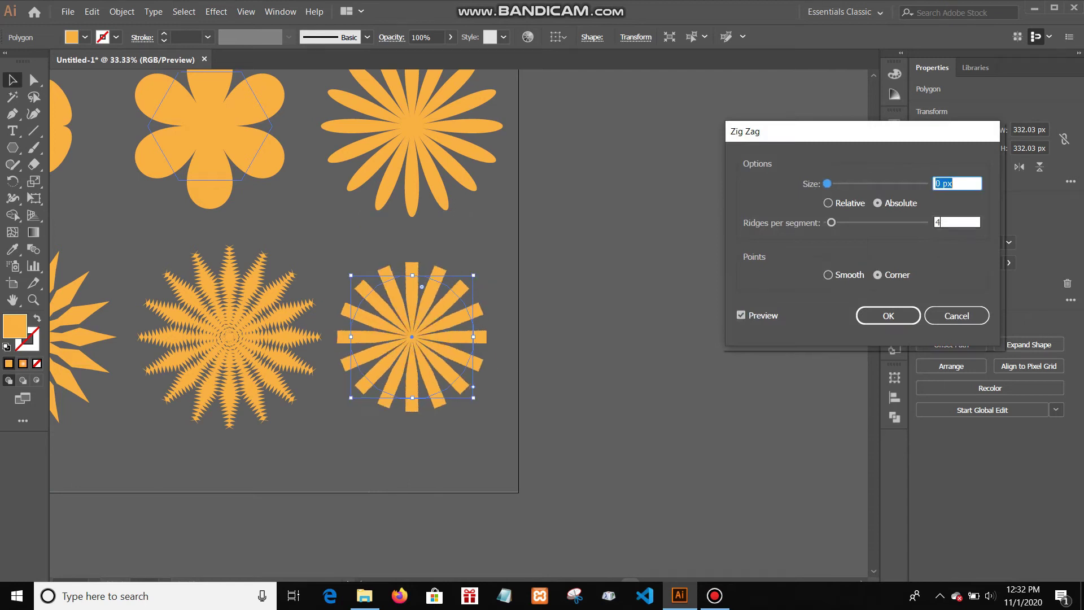
{"action": "key", "text": "Tab"}
{"action": "key", "text": "Up"}
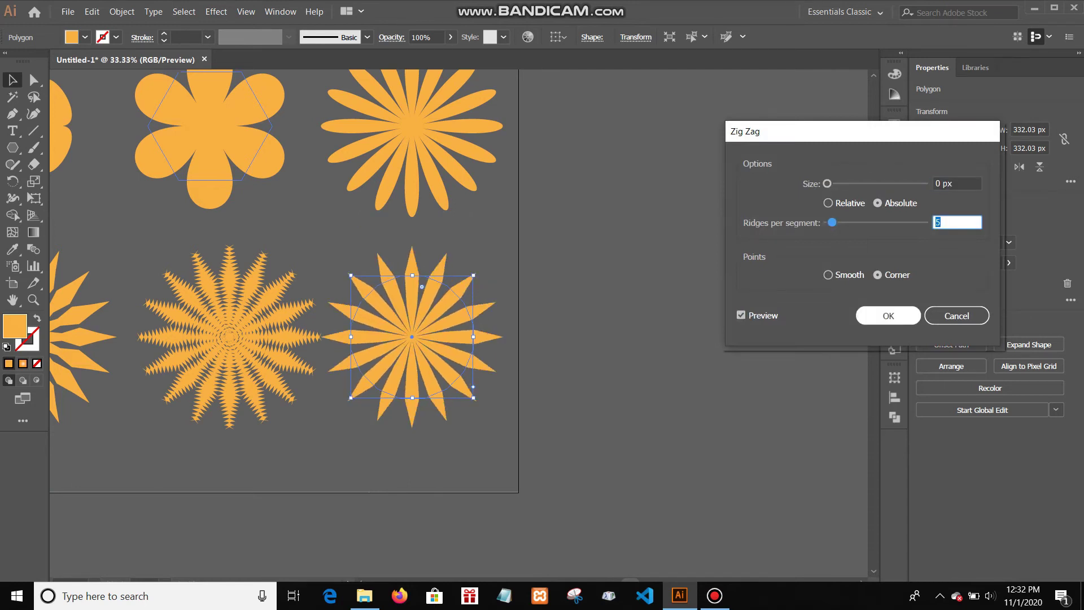
{"action": "key", "text": "Return"}
{"action": "key", "text": "ctrl+minus"}
{"action": "key", "text": "ctrl+minus"}
{"action": "left_click_drag", "start_coordinate": [529, 326], "coordinate": [622, 325]}
{"action": "scroll", "coordinate": [726, 340], "scroll_direction": "up", "scroll_amount": 1}
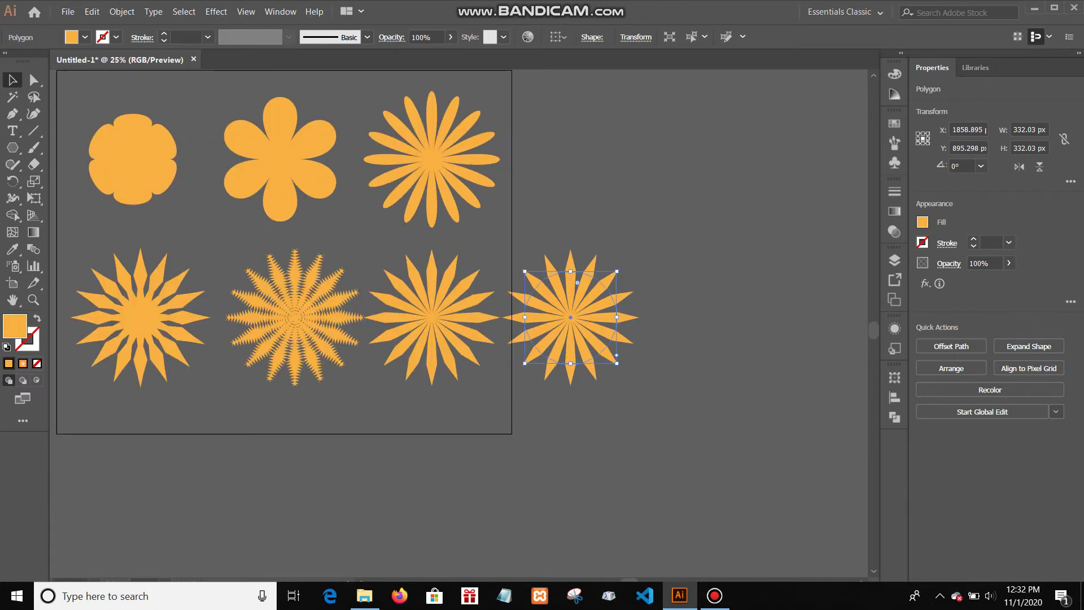
{"action": "key", "text": "Delete"}
Duplicate the top-row thin-petaled flower to the right of the artboard and apply a Zig Zag effect with 13 px absolute size and corner points.
{"action": "scroll", "coordinate": [432, 214], "scroll_direction": "up", "scroll_amount": 2}
{"action": "left_click_drag", "start_coordinate": [439, 214], "coordinate": [600, 215]}
{"action": "left_click", "coordinate": [216, 11]}
{"action": "mouse_move", "coordinate": [271, 137]}
{"action": "left_click", "coordinate": [398, 218]}
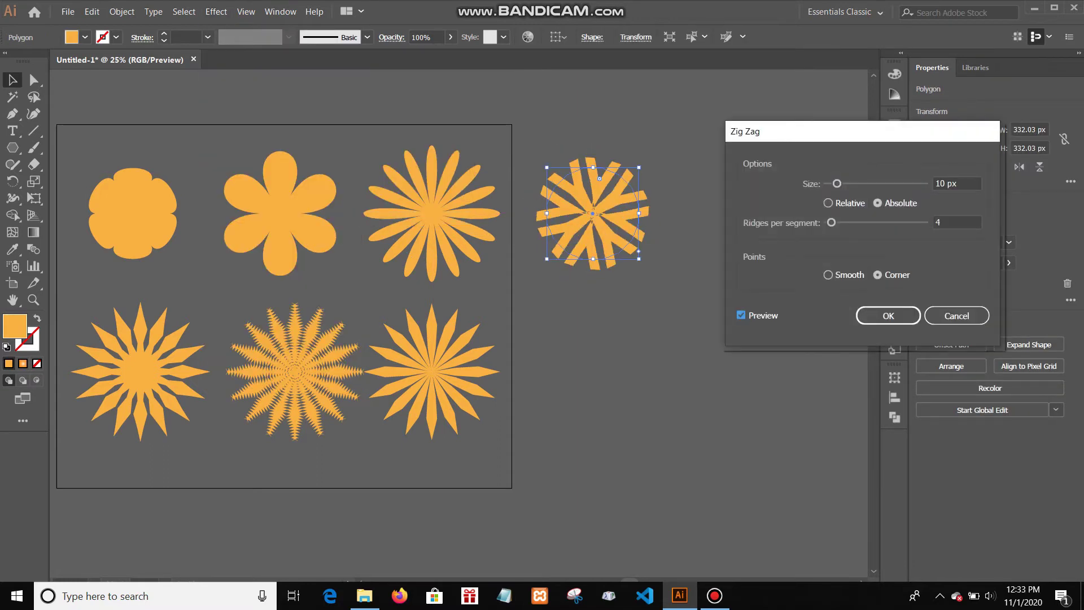
{"action": "key", "text": "Tab"}
{"action": "key", "text": "Up"}
{"action": "key", "text": "Up"}
{"action": "key", "text": "Up"}
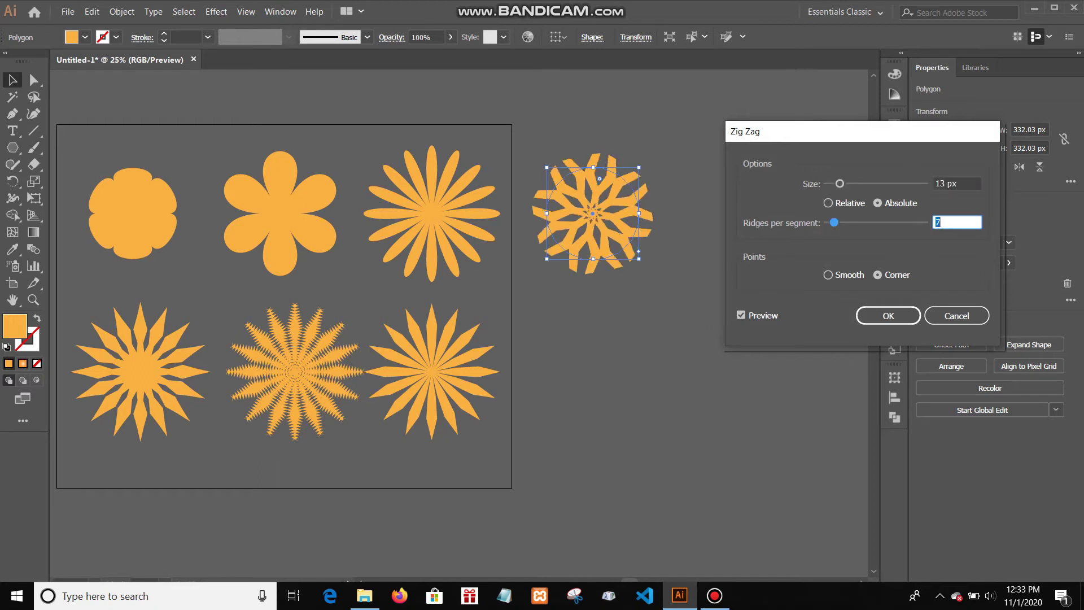
{"action": "key", "text": "Return"}
{"action": "left_click", "coordinate": [570, 296]}
{"action": "left_click_drag", "start_coordinate": [590, 212], "coordinate": [591, 370]}
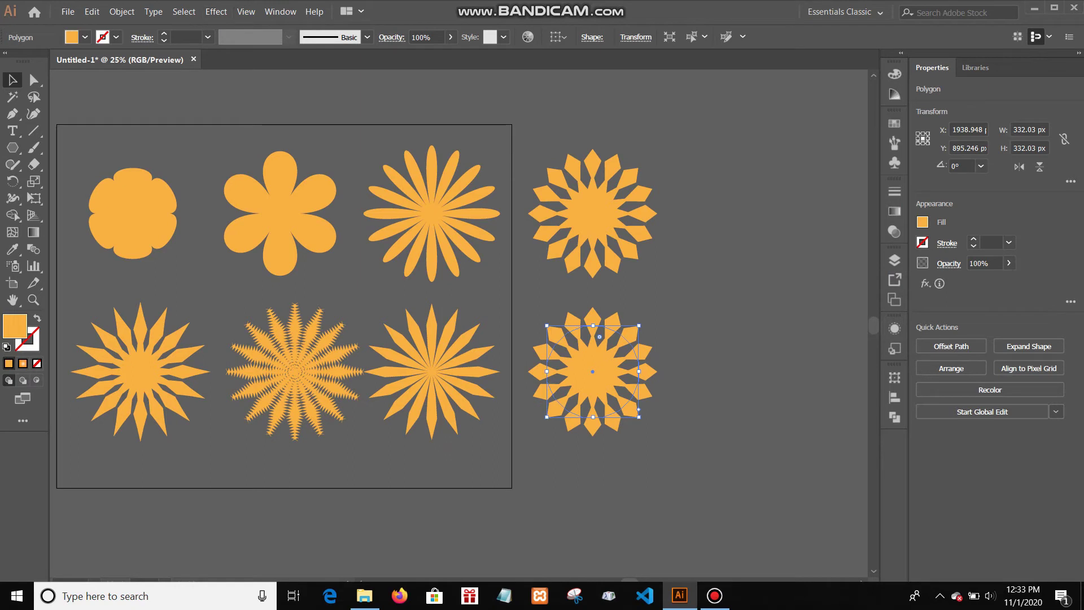
{"action": "key", "text": "Delete"}
Copy the thin-petaled flower to the second row's fourth position and apply Zig Zag with 5 px absolute size, 37 ridges per segment and corner points.
{"action": "left_click_drag", "start_coordinate": [415, 236], "coordinate": [574, 395]}
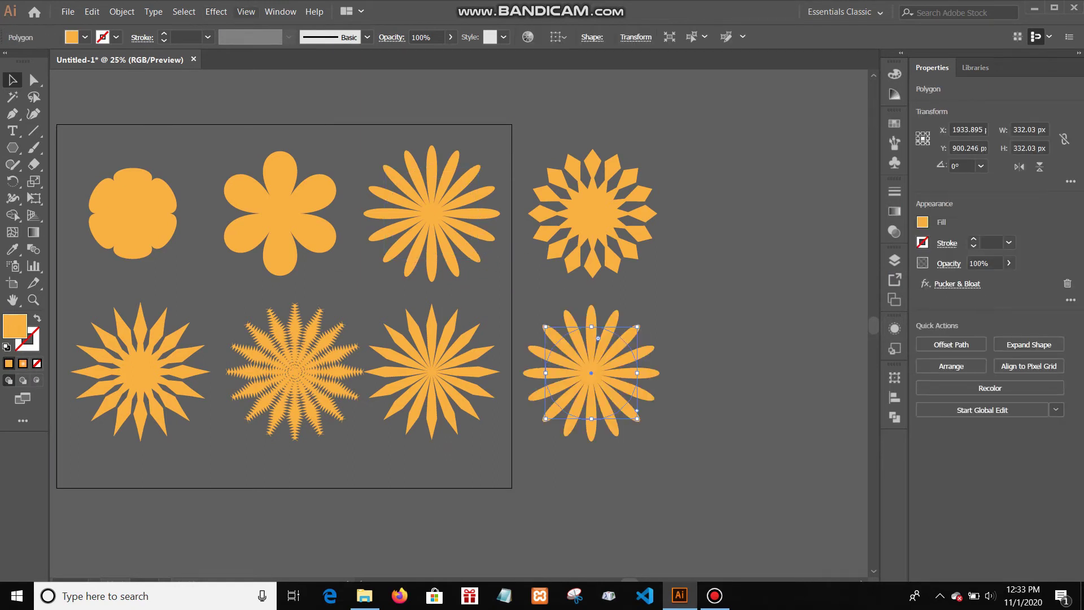
{"action": "left_click", "coordinate": [216, 11]}
{"action": "mouse_move", "coordinate": [243, 136]}
{"action": "left_click", "coordinate": [395, 219]}
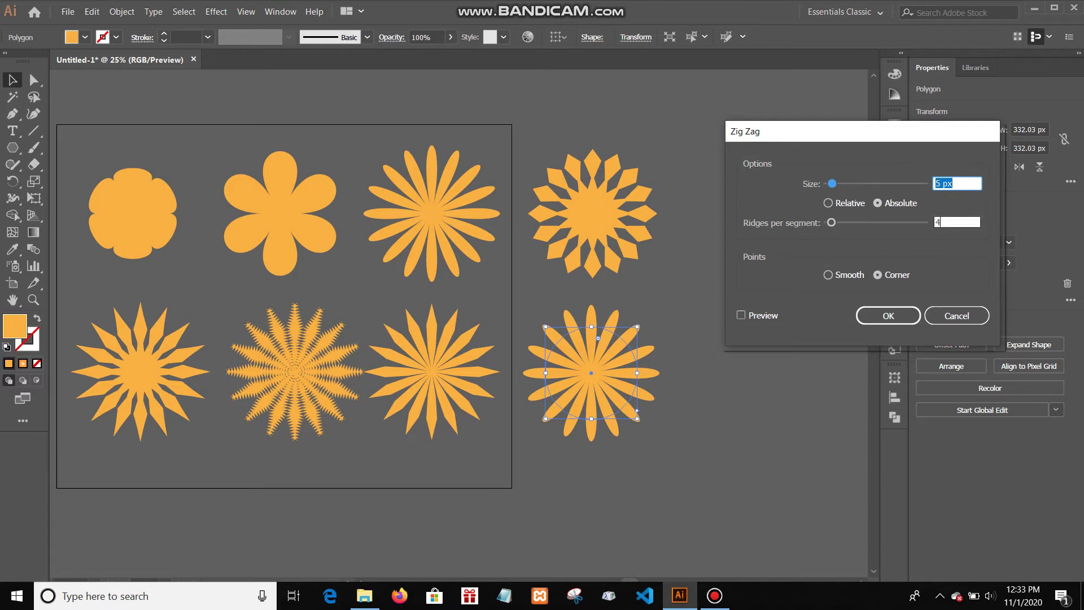
{"action": "key", "text": "Tab"}
{"action": "left_click", "coordinate": [741, 315]}
{"action": "left_click_drag", "start_coordinate": [847, 222], "coordinate": [852, 222]}
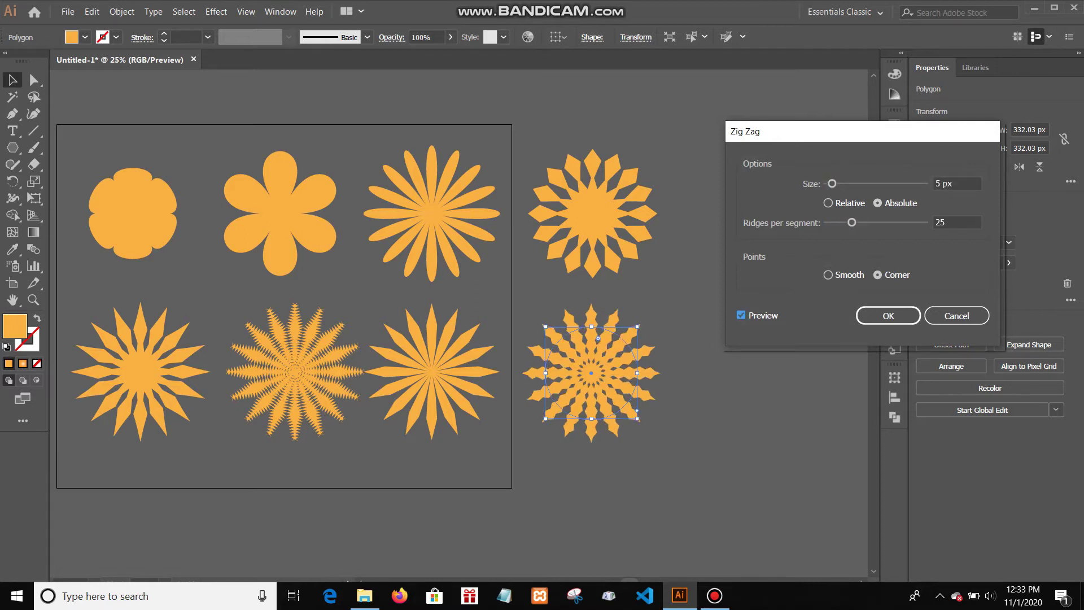
{"action": "key", "text": "Up"}
{"action": "key", "text": "Up"}
{"action": "key", "text": "Up"}
{"action": "key", "text": "Up"}
{"action": "key", "text": "Up"}
{"action": "key", "text": "Up"}
{"action": "key", "text": "Up"}
{"action": "key", "text": "Up"}
{"action": "key", "text": "Up"}
{"action": "key", "text": "Up"}
{"action": "key", "text": "Up"}
{"action": "key", "text": "Up"}
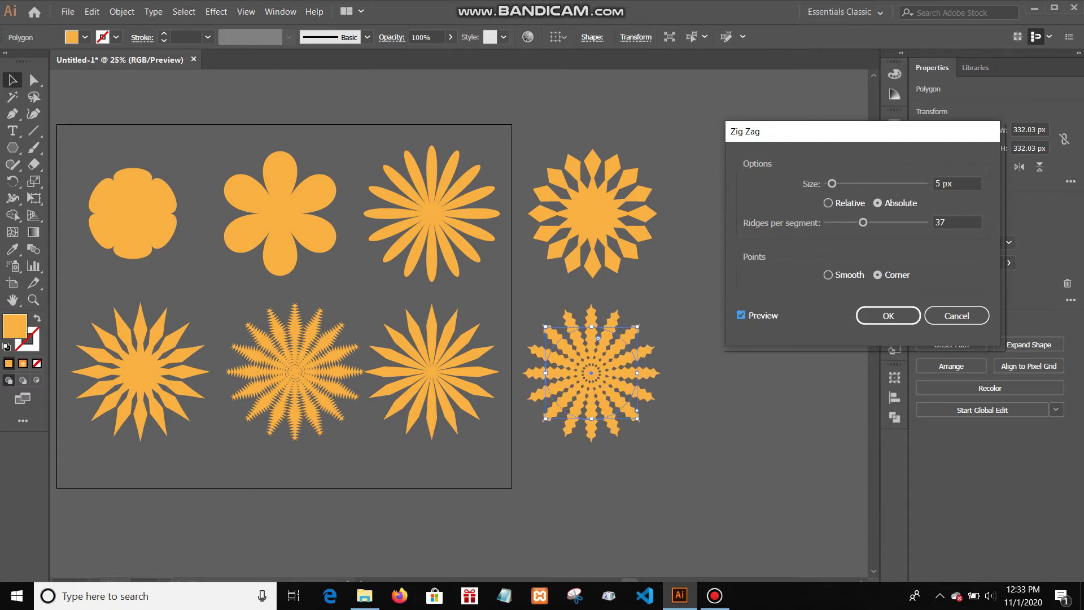
{"action": "key", "text": "Return"}
Duplicate the thin-petaled flower to the top row's fifth position and apply Zig Zag with 5 px absolute size, 14 ridges per segment and corner points.
{"action": "left_click_drag", "start_coordinate": [492, 215], "coordinate": [817, 215]}
{"action": "left_click", "coordinate": [245, 11]}
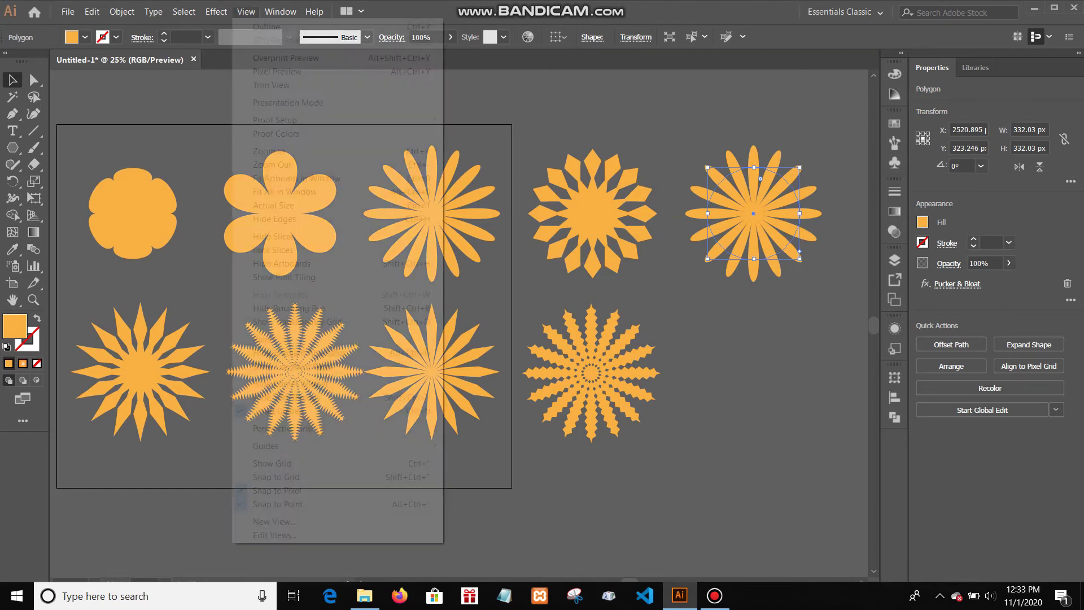
{"action": "mouse_move", "coordinate": [282, 137]}
{"action": "left_click", "coordinate": [396, 218]}
{"action": "left_click_drag", "start_coordinate": [856, 141], "coordinate": [349, 144]}
{"action": "key", "text": "Up"}
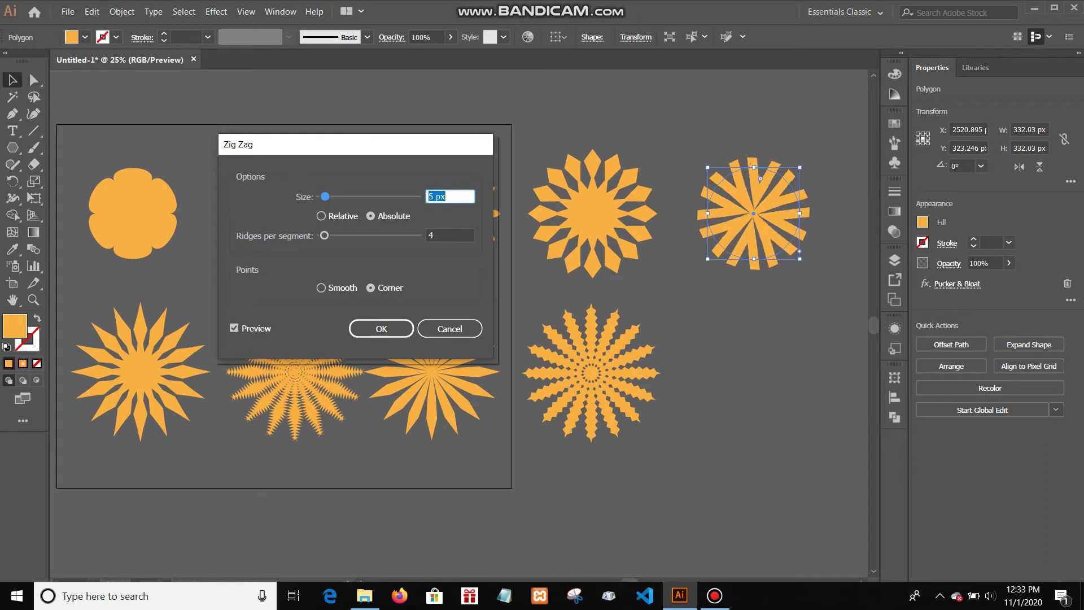
{"action": "key", "text": "Tab"}
{"action": "key", "text": "Up"}
{"action": "key", "text": "Up"}
{"action": "key", "text": "Up"}
{"action": "key", "text": "Up"}
{"action": "key", "text": "Up"}
{"action": "key", "text": "Up"}
{"action": "key", "text": "Up"}
{"action": "key", "text": "Up"}
{"action": "key", "text": "Up"}
{"action": "key", "text": "Up"}
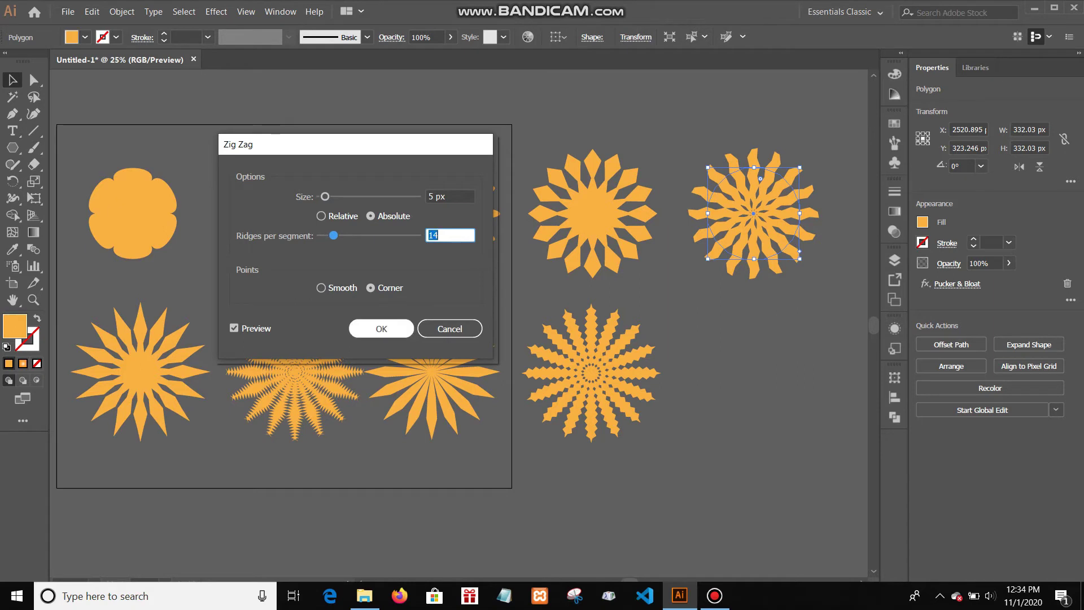
{"action": "key", "text": "Return"}
Copy the thin-petaled flower to the fifth position of the second row, below the wavy-petaled flower.
{"action": "left_click_drag", "start_coordinate": [445, 210], "coordinate": [674, 435]}
{"action": "scroll", "coordinate": [383, 309], "scroll_direction": "down", "scroll_amount": 2}
{"action": "left_click_drag", "start_coordinate": [537, 382], "coordinate": [592, 351]}
{"action": "scroll", "coordinate": [602, 345], "scroll_direction": "up", "scroll_amount": 4}
{"action": "left_click_drag", "start_coordinate": [516, 335], "coordinate": [495, 325]}
Start a Zig Zag effect on the fifth second-row flower with 1% relative size, corner points and 19 ridges per segment.
{"action": "left_click", "coordinate": [216, 12]}
{"action": "left_click", "coordinate": [395, 223]}
{"action": "left_click_drag", "start_coordinate": [475, 153], "coordinate": [923, 113]}
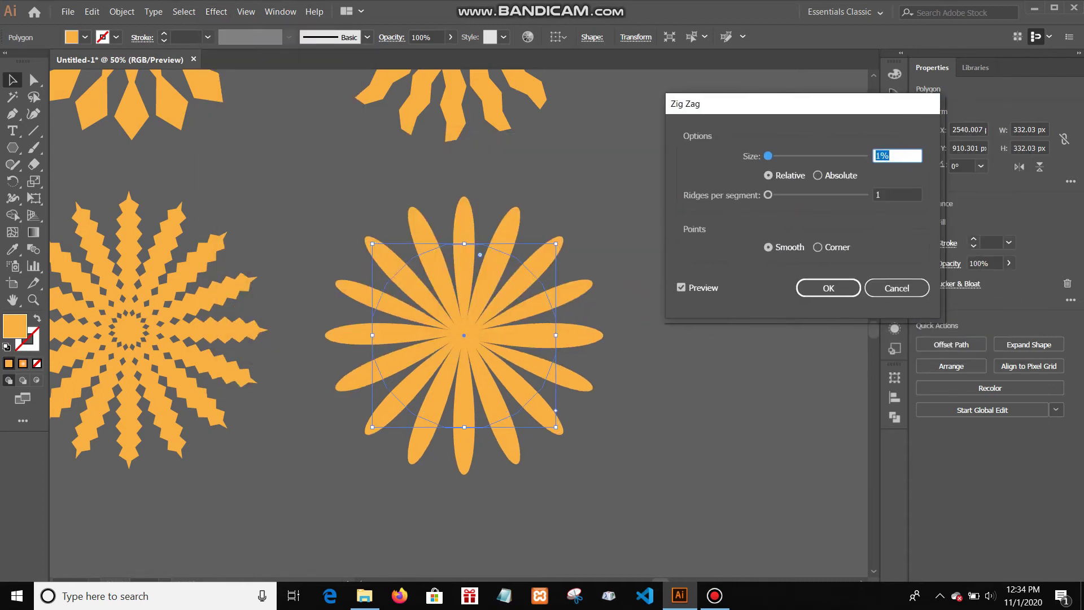
{"action": "key", "text": "Tab"}
{"action": "type", "text": "1"}
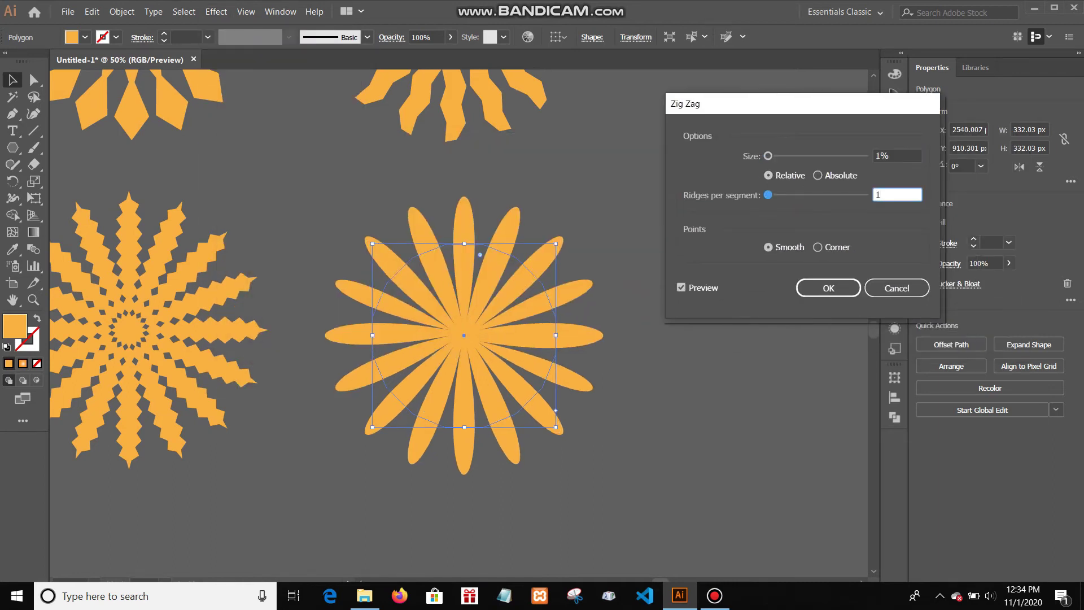
{"action": "left_click", "coordinate": [817, 247]}
{"action": "left_click_drag", "start_coordinate": [768, 195], "coordinate": [777, 194]}
{"action": "key", "text": "Up"}
{"action": "key", "text": "Up"}
{"action": "key", "text": "Up"}
{"action": "key", "text": "Up"}
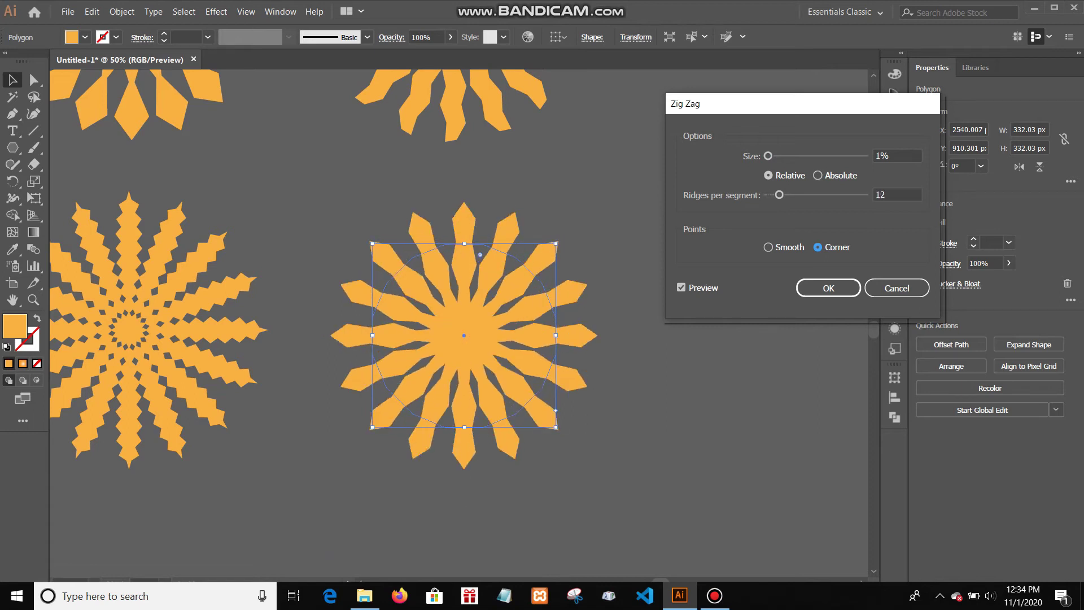
{"action": "key", "text": "Up"}
{"action": "key", "text": "Up"}
{"action": "key", "text": "Up"}
{"action": "key", "text": "Up"}
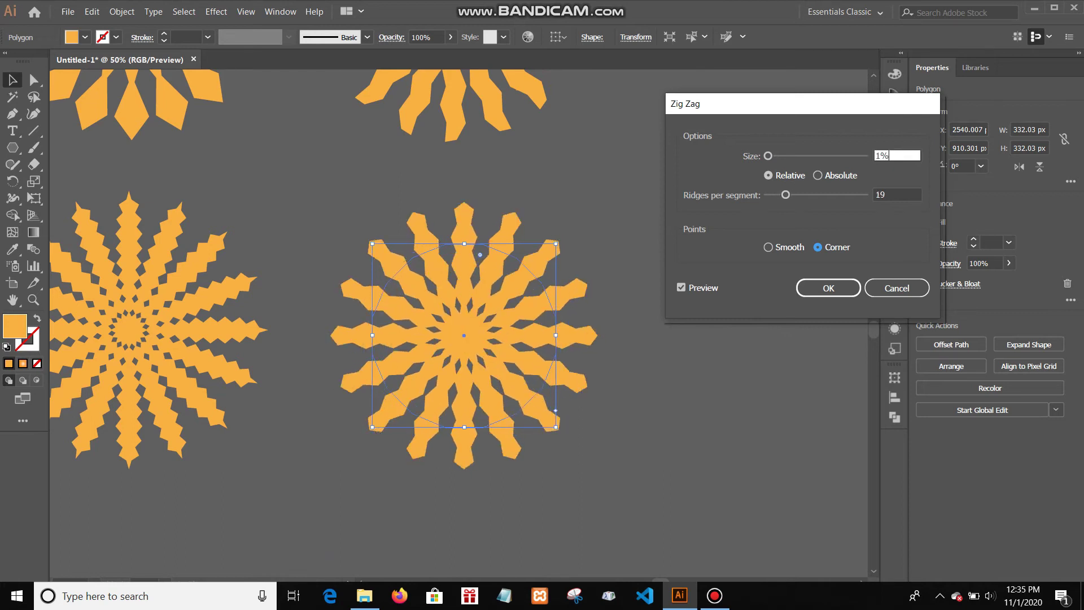
Raise the Zig Zag effect's relative size to 9%.
{"action": "key", "text": "Up"}
{"action": "key", "text": "Up"}
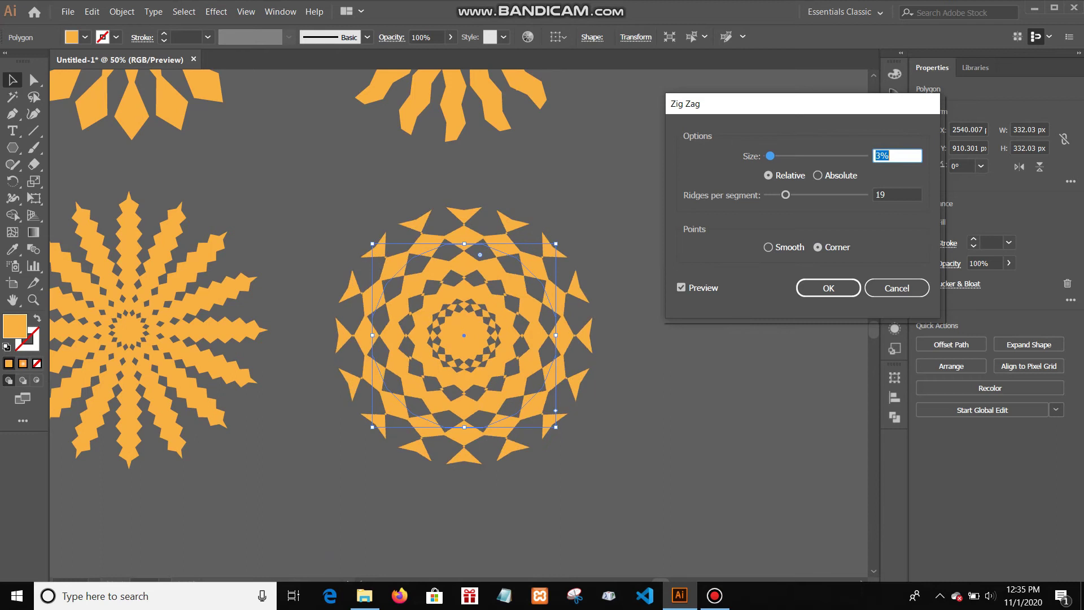
{"action": "key", "text": "Tab"}
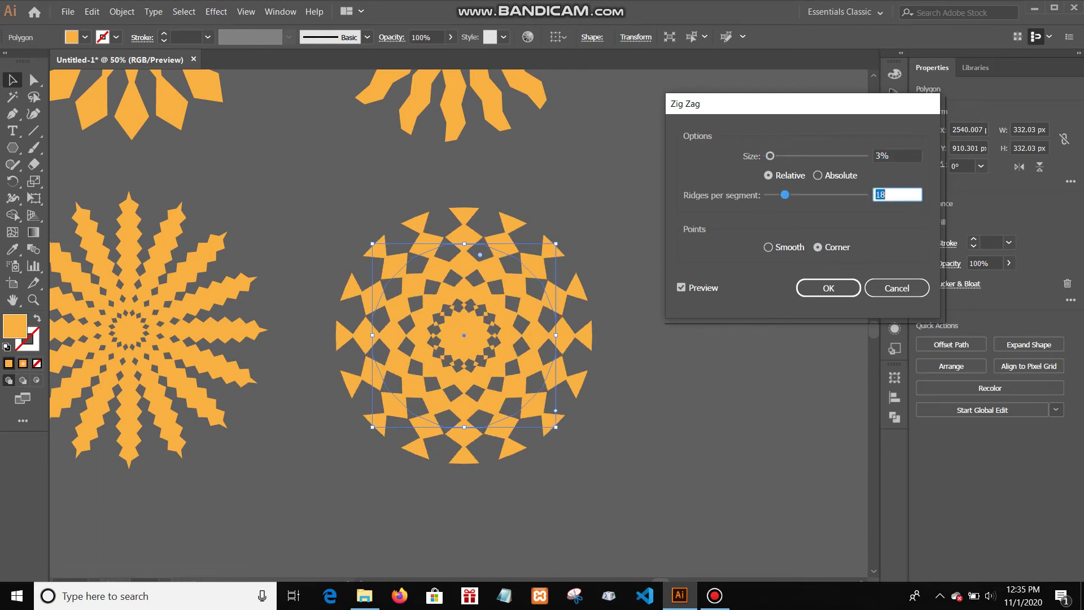
{"action": "key", "text": "shift+Tab"}
{"action": "key", "text": "Up"}
{"action": "key", "text": "Up"}
{"action": "key", "text": "Up"}
{"action": "key", "text": "Up"}
{"action": "key", "text": "Up"}
{"action": "key", "text": "Up"}
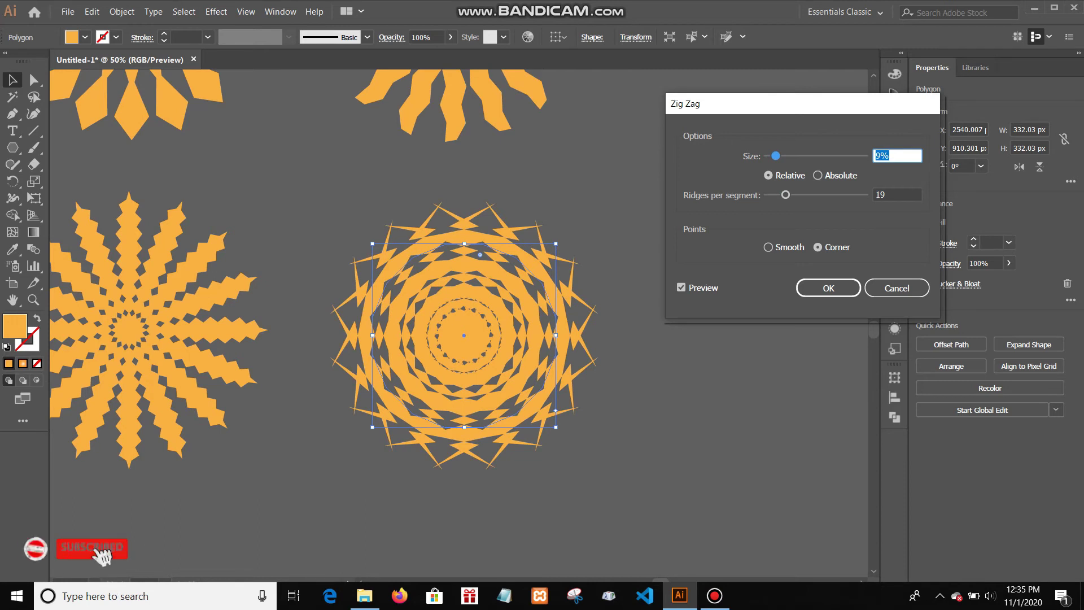
Set the Zig Zag effect to 26 ridges per segment.
{"action": "key", "text": "Tab"}
{"action": "key", "text": "Up"}
{"action": "key", "text": "Up"}
{"action": "key", "text": "Up"}
{"action": "key", "text": "Up"}
{"action": "key", "text": "Up"}
{"action": "key", "text": "Up"}
{"action": "key", "text": "Up"}
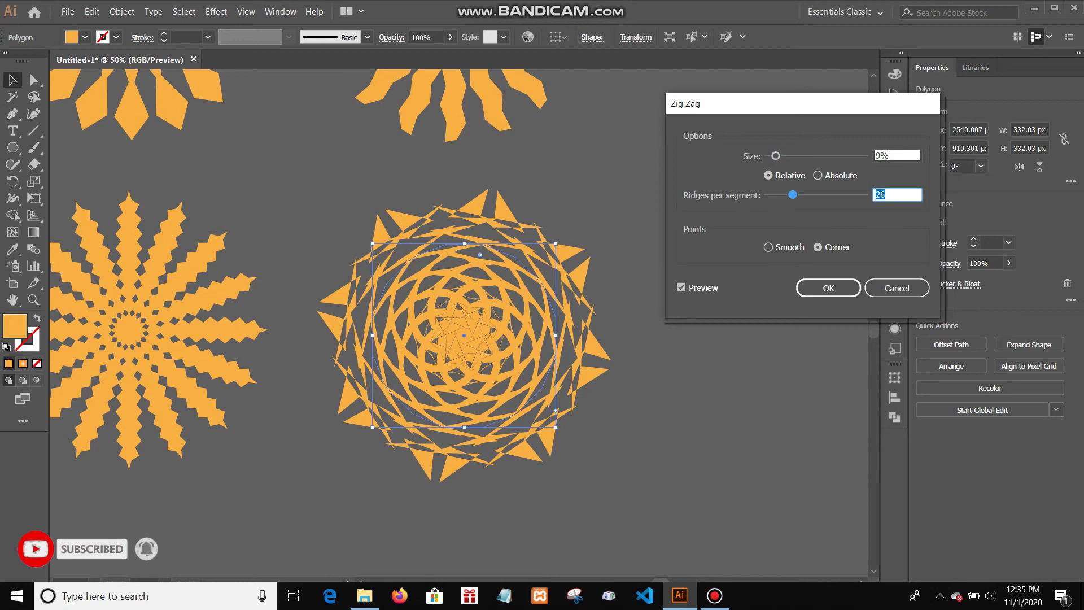
Reduce the Zig Zag effect's relative size to 2% and apply the effect to the flower.
{"action": "key", "text": "shift+Tab"}
{"action": "key", "text": "Down"}
{"action": "key", "text": "Down"}
{"action": "key", "text": "Down"}
{"action": "key", "text": "Down"}
{"action": "key", "text": "Down"}
{"action": "key", "text": "Down"}
{"action": "key", "text": "Down"}
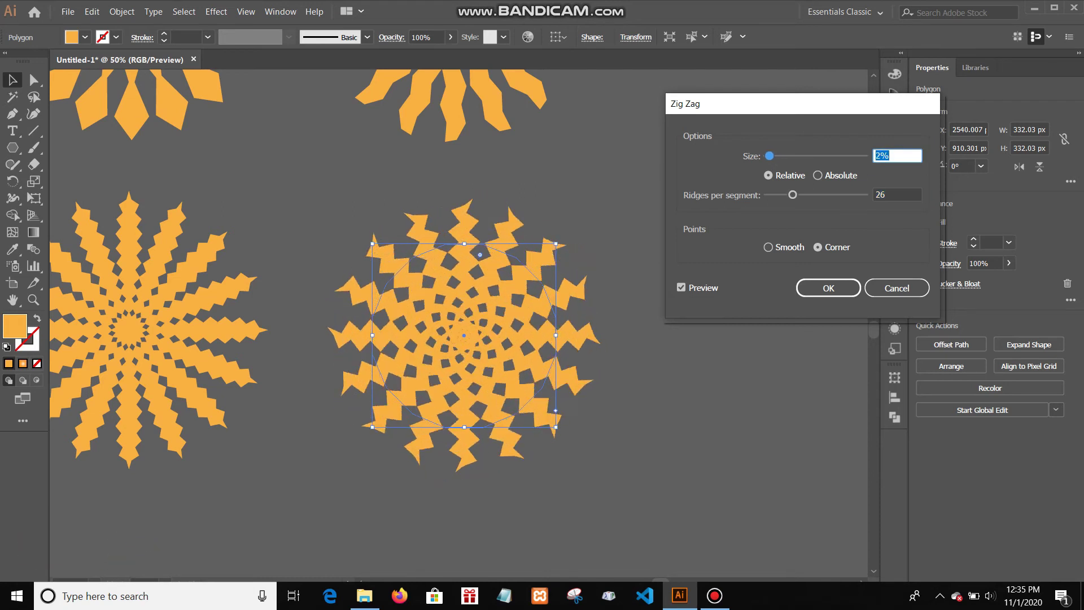
{"action": "key", "text": "Return"}
Deselect the flower and examine the finished flower shapes in both rows, overall and close up.
{"action": "key", "text": "ctrl+minus"}
{"action": "key", "text": "ctrl+minus"}
{"action": "key", "text": "ctrl+minus"}
{"action": "key", "text": "ctrl+minus"}
{"action": "key", "text": "ctrl+minus"}
{"action": "left_click", "coordinate": [649, 316]}
{"action": "scroll", "coordinate": [649, 317], "scroll_direction": "up", "scroll_amount": 5}
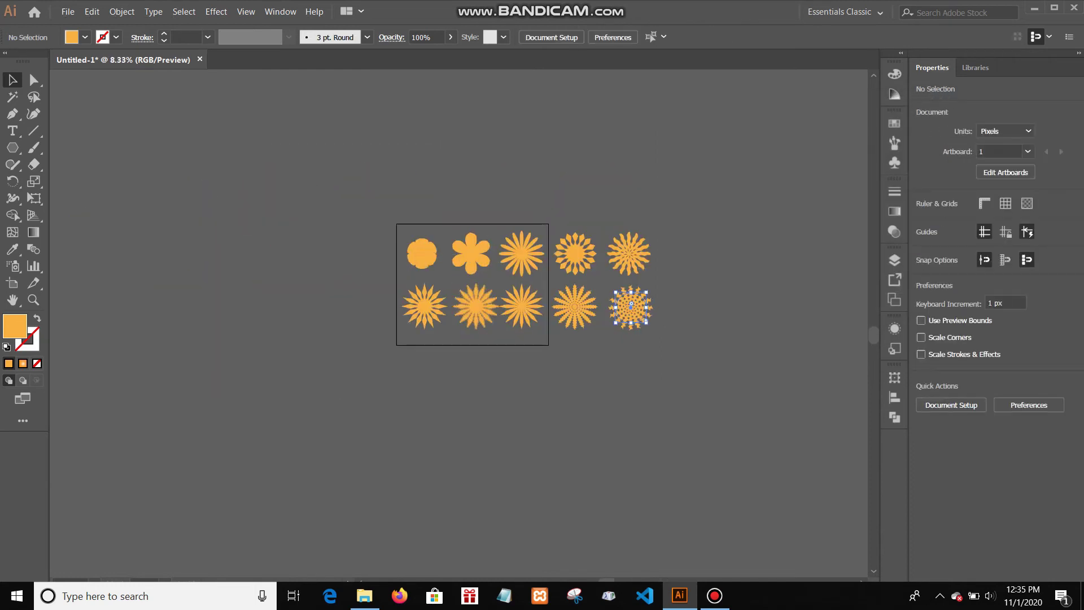
{"action": "scroll", "coordinate": [658, 316], "scroll_direction": "down", "scroll_amount": 2}
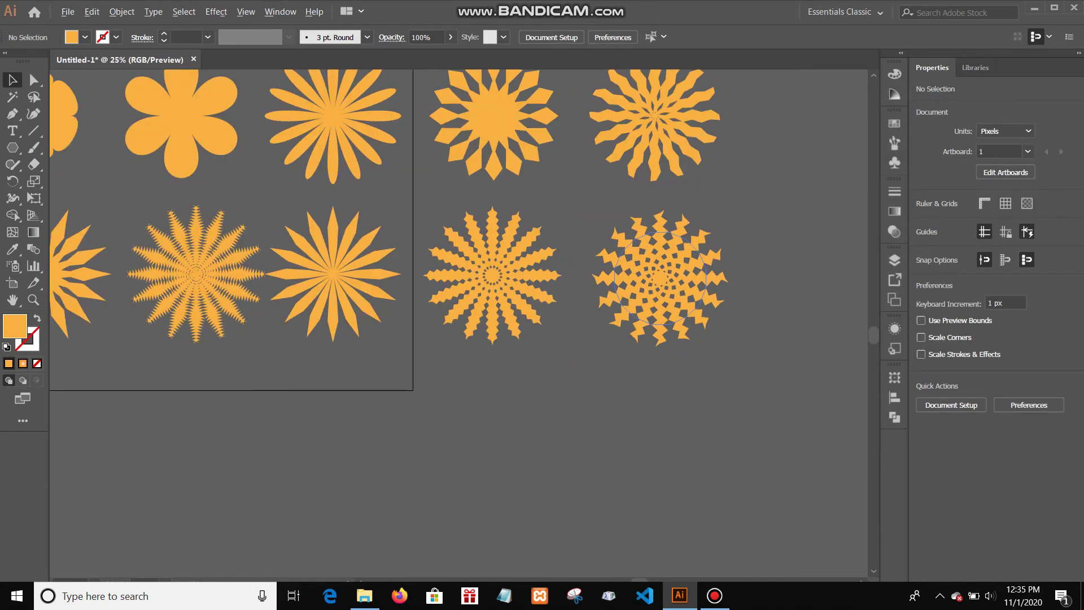
{"action": "key", "text": "ctrl+minus"}
{"action": "key", "text": "ctrl+plus"}
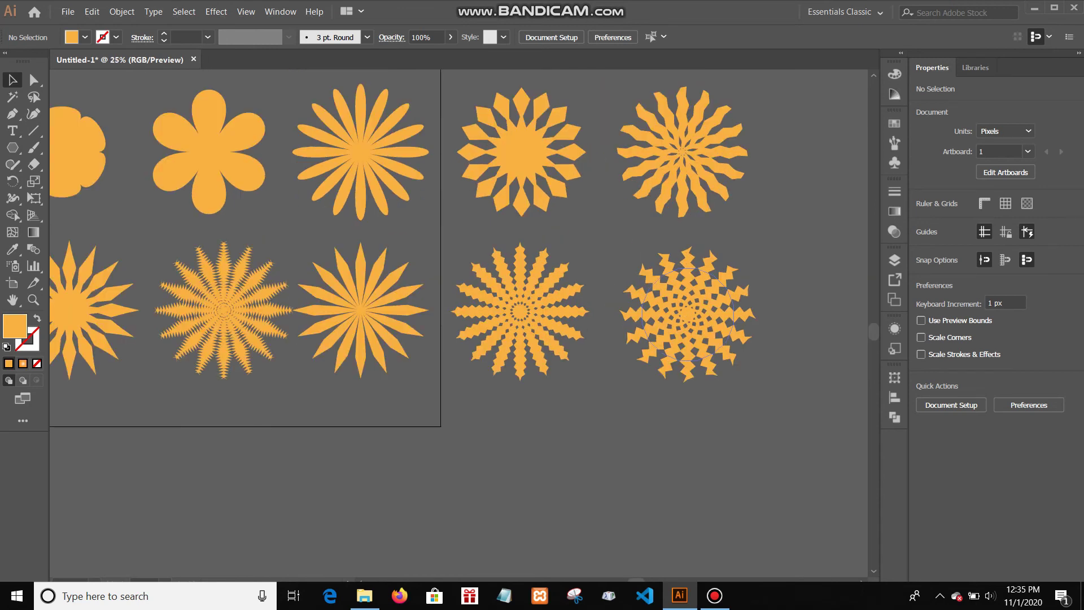
{"action": "key", "text": "ctrl+minus"}
{"action": "scroll", "coordinate": [720, 211], "scroll_direction": "up", "scroll_amount": 1}
{"action": "scroll", "coordinate": [737, 217], "scroll_direction": "down", "scroll_amount": 1}
{"action": "scroll", "coordinate": [286, 191], "scroll_direction": "up", "scroll_amount": 1}
{"action": "key", "text": "ctrl+plus"}
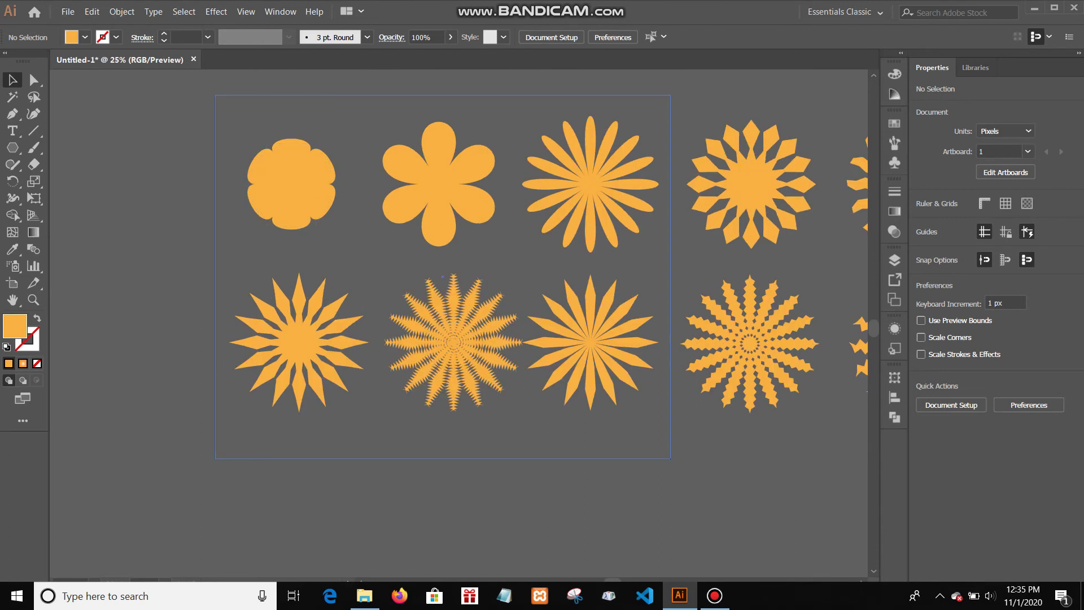
{"action": "key", "text": "ctrl+plus"}
{"action": "scroll", "coordinate": [261, 192], "scroll_direction": "up", "scroll_amount": 2}
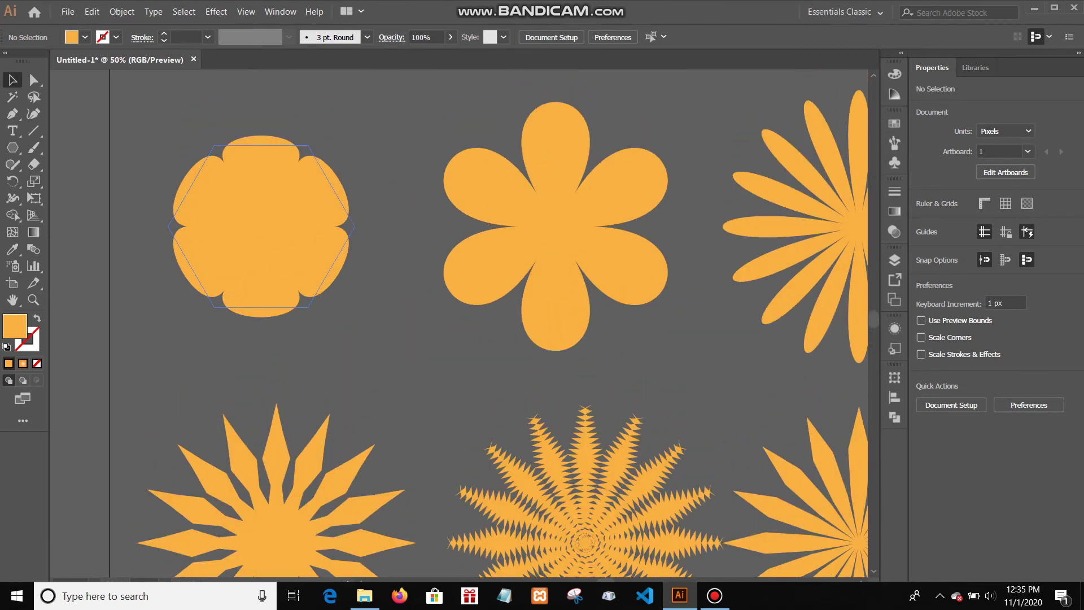
{"action": "scroll", "coordinate": [556, 225], "scroll_direction": "right", "scroll_amount": 10}
{"action": "scroll", "coordinate": [458, 323], "scroll_direction": "right", "scroll_amount": 6}
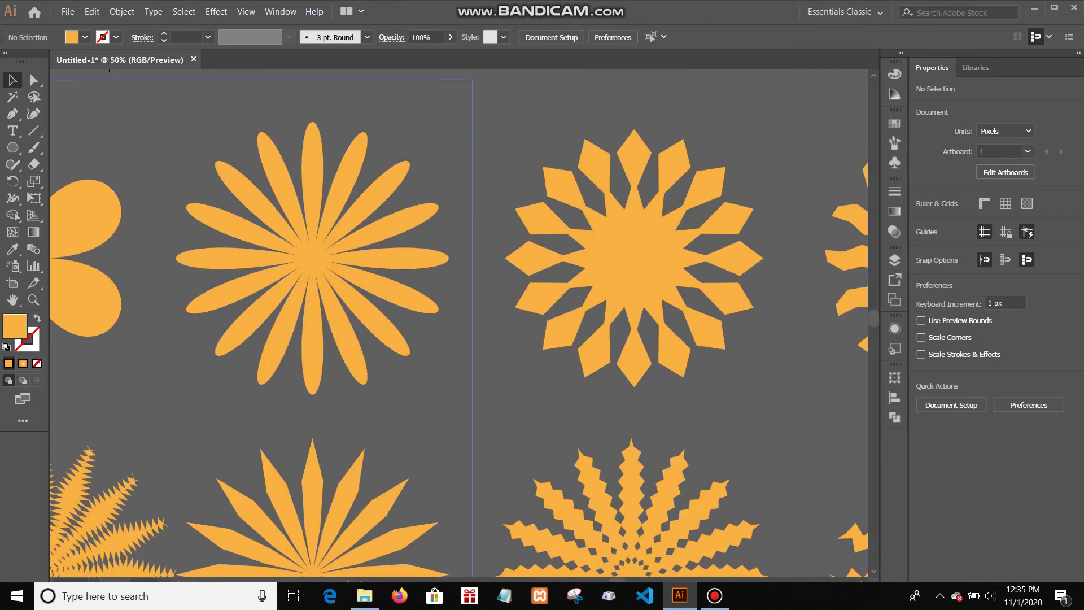
{"action": "scroll", "coordinate": [458, 323], "scroll_direction": "down", "scroll_amount": 2}
{"action": "scroll", "coordinate": [458, 323], "scroll_direction": "right", "scroll_amount": 5}
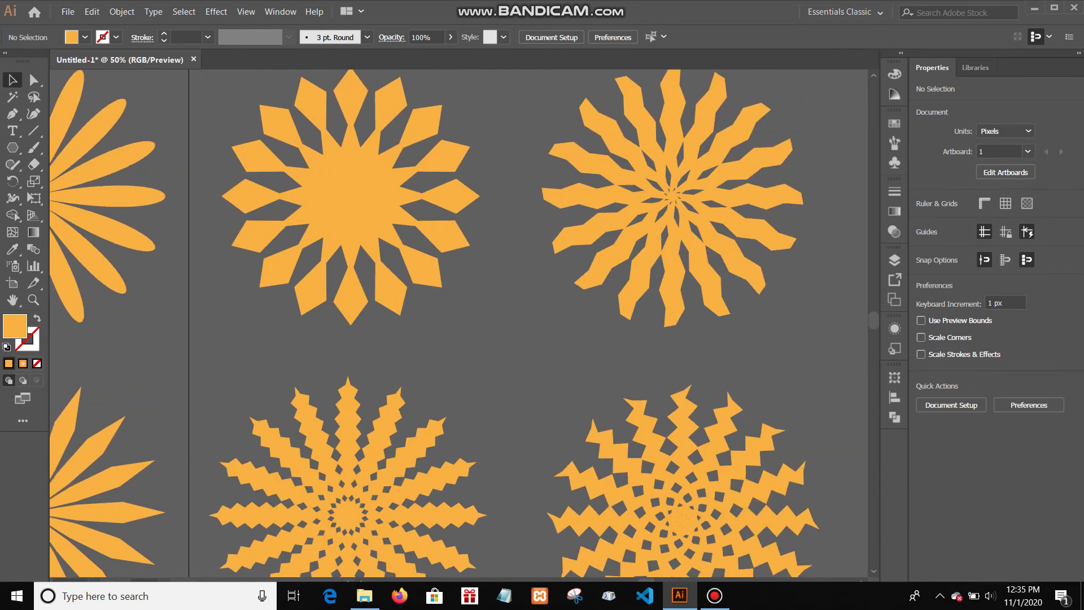
{"action": "scroll", "coordinate": [458, 323], "scroll_direction": "down", "scroll_amount": 2}
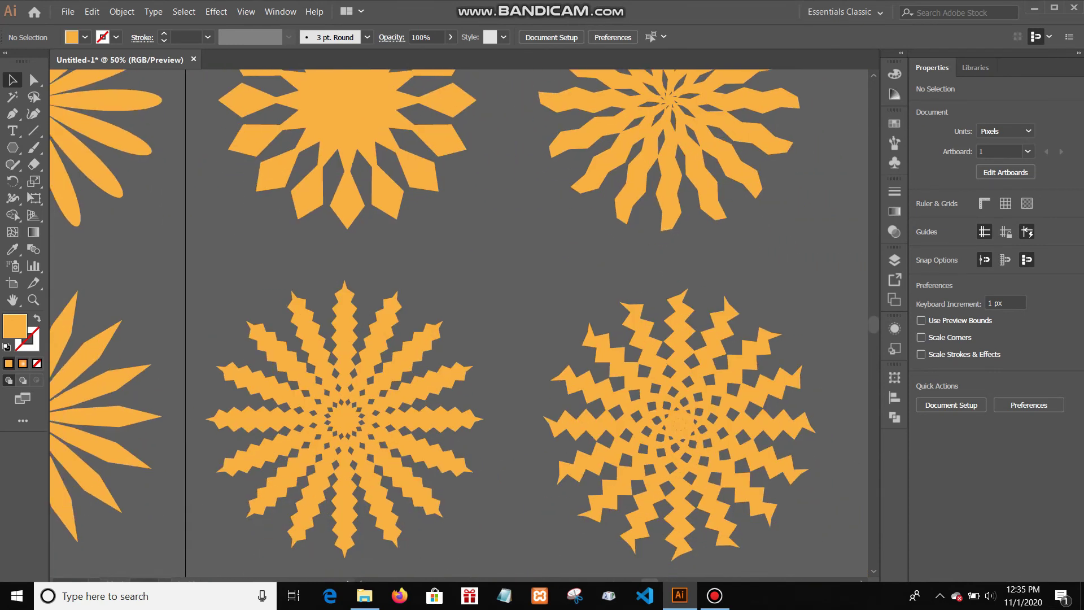
{"action": "scroll", "coordinate": [458, 323], "scroll_direction": "down", "scroll_amount": 1}
{"action": "scroll", "coordinate": [458, 323], "scroll_direction": "left", "scroll_amount": 4}
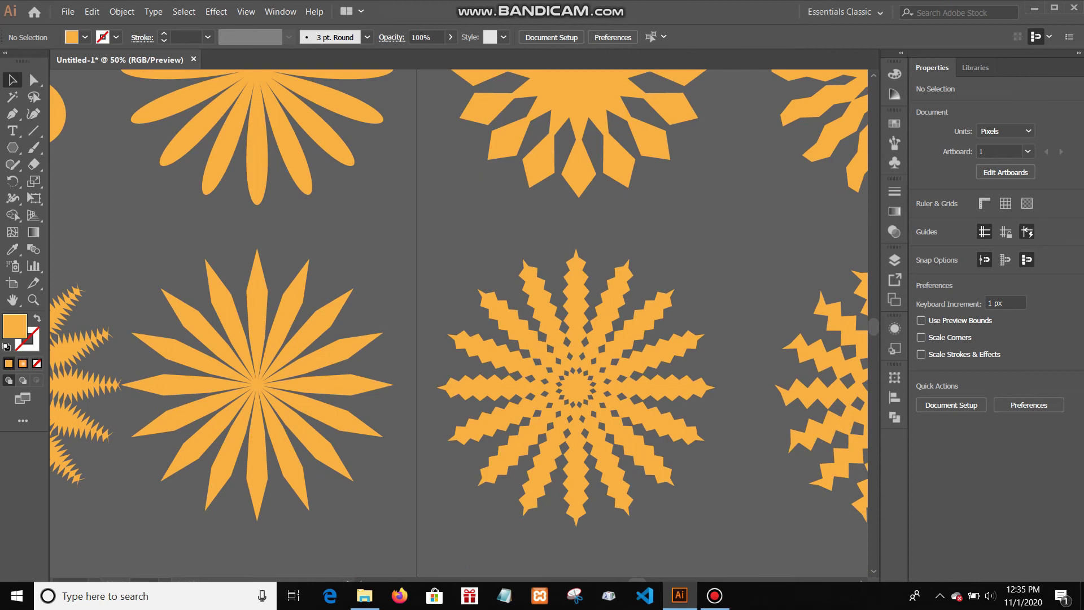
{"action": "scroll", "coordinate": [458, 323], "scroll_direction": "left", "scroll_amount": 8}
{"action": "scroll", "coordinate": [458, 323], "scroll_direction": "up", "scroll_amount": 1}
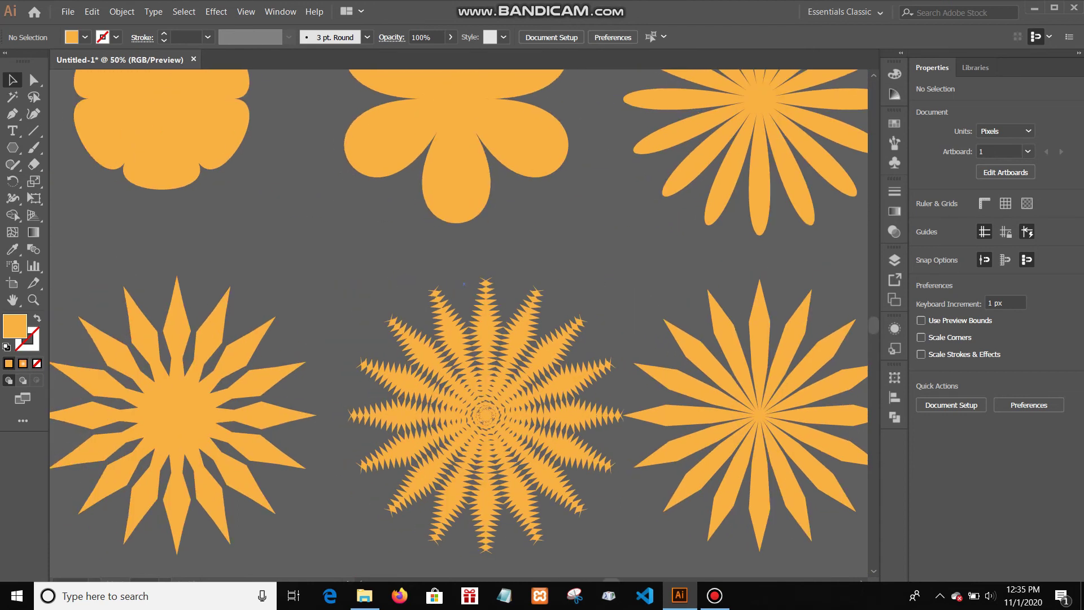
{"action": "scroll", "coordinate": [458, 323], "scroll_direction": "left", "scroll_amount": 2}
{"action": "scroll", "coordinate": [342, 420], "scroll_direction": "down", "scroll_amount": 3}
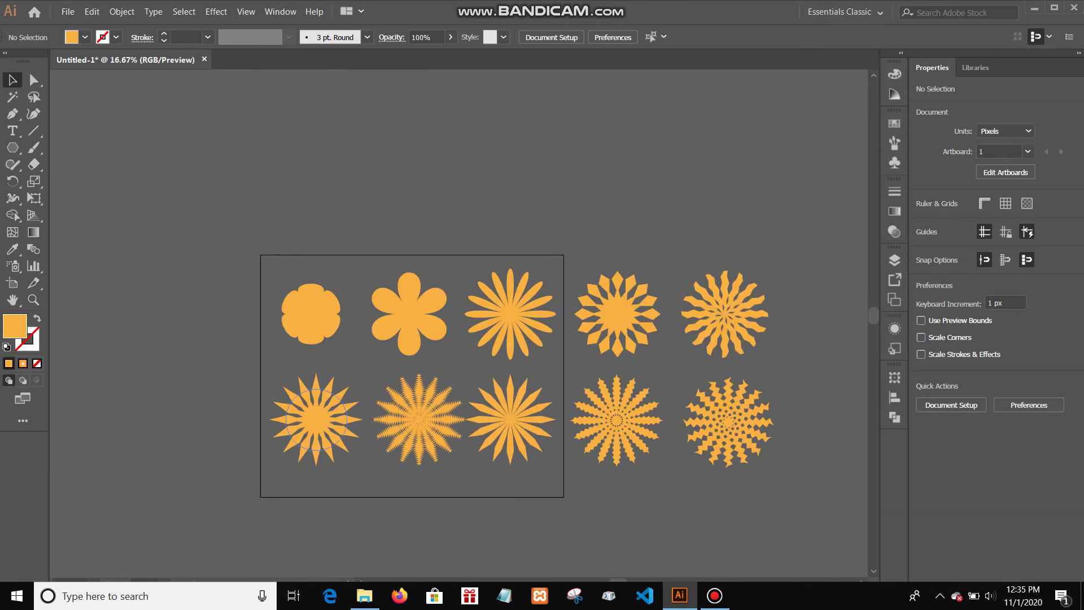
Fill the fourth flower of the second row with the blue gradient and change the gradient type to radial.
{"action": "scroll", "coordinate": [788, 449], "scroll_direction": "up", "scroll_amount": 1}
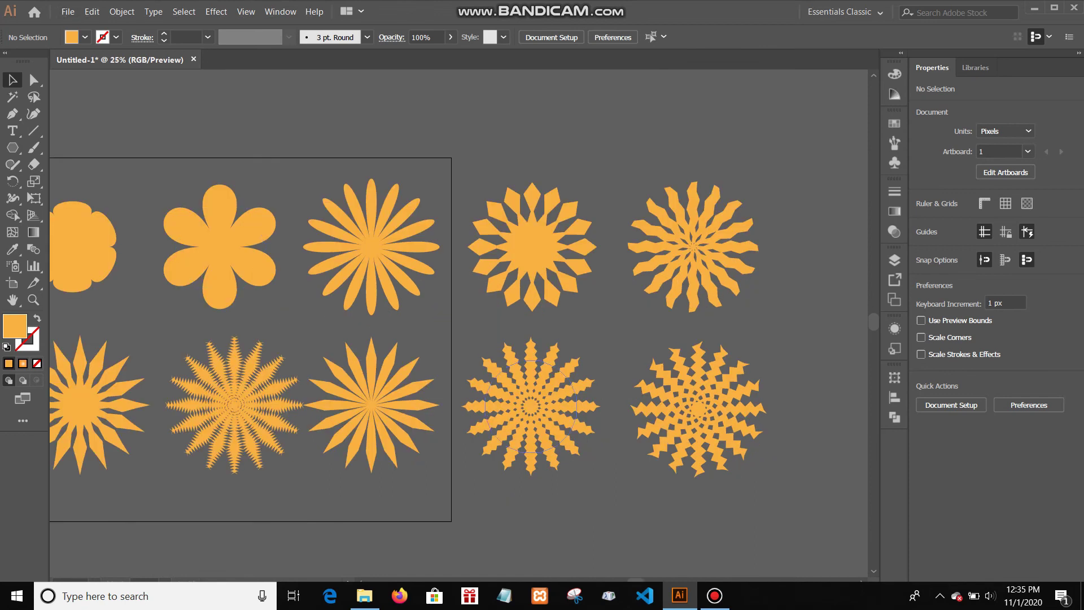
{"action": "scroll", "coordinate": [641, 421], "scroll_direction": "up", "scroll_amount": 2}
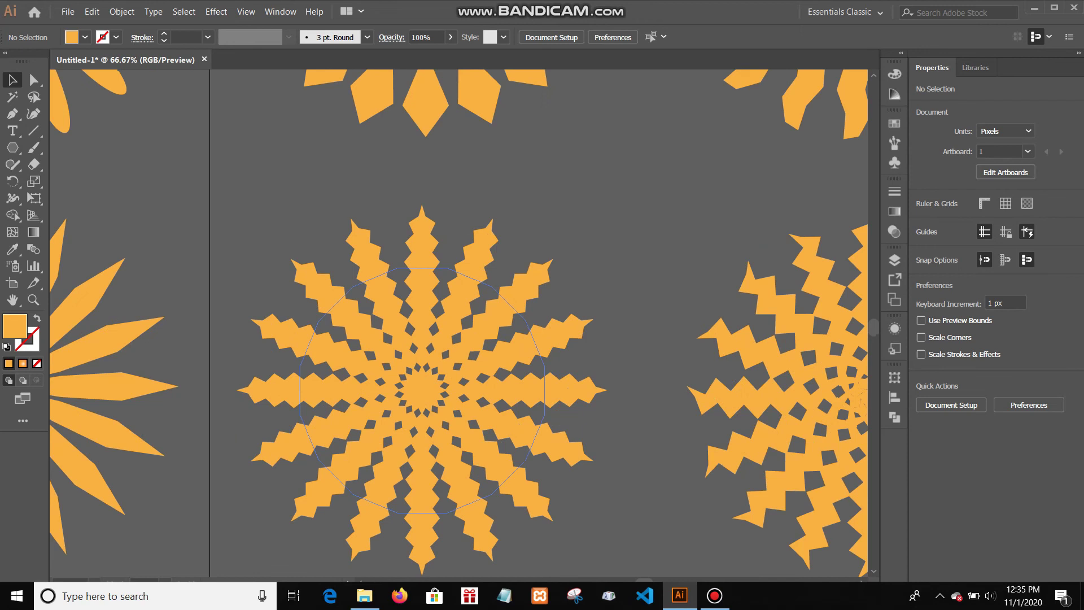
{"action": "left_click", "coordinate": [480, 391]}
{"action": "left_click", "coordinate": [894, 211]}
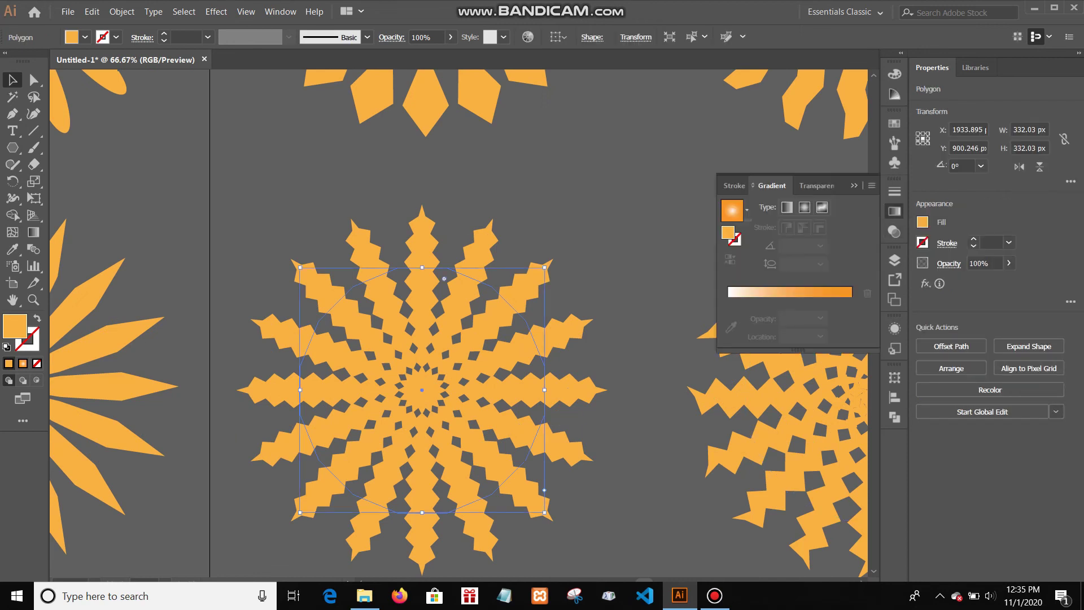
{"action": "left_click", "coordinate": [655, 237]}
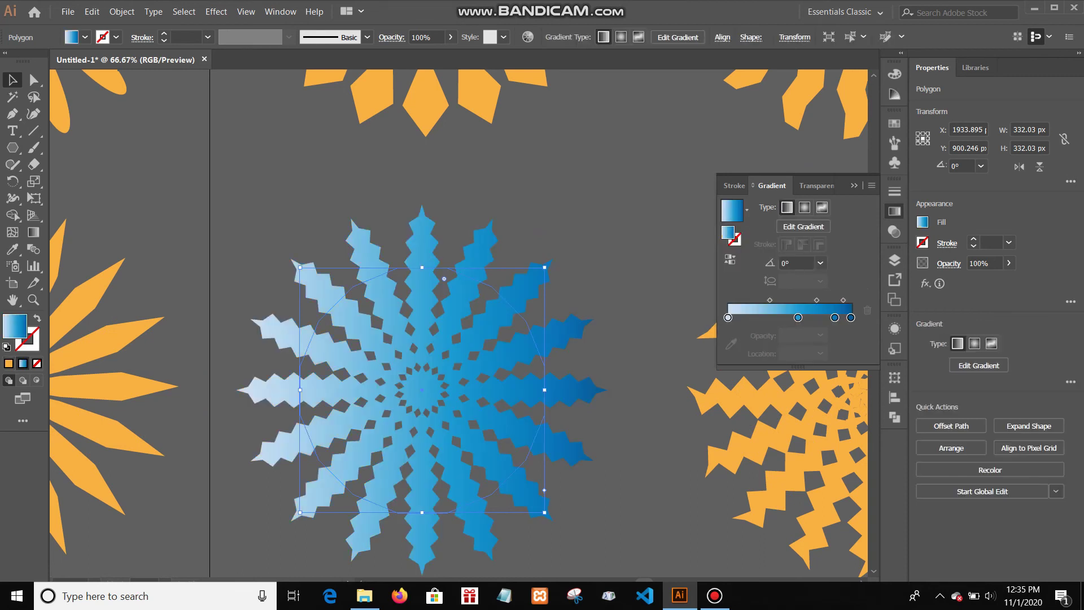
{"action": "left_click", "coordinate": [805, 207]}
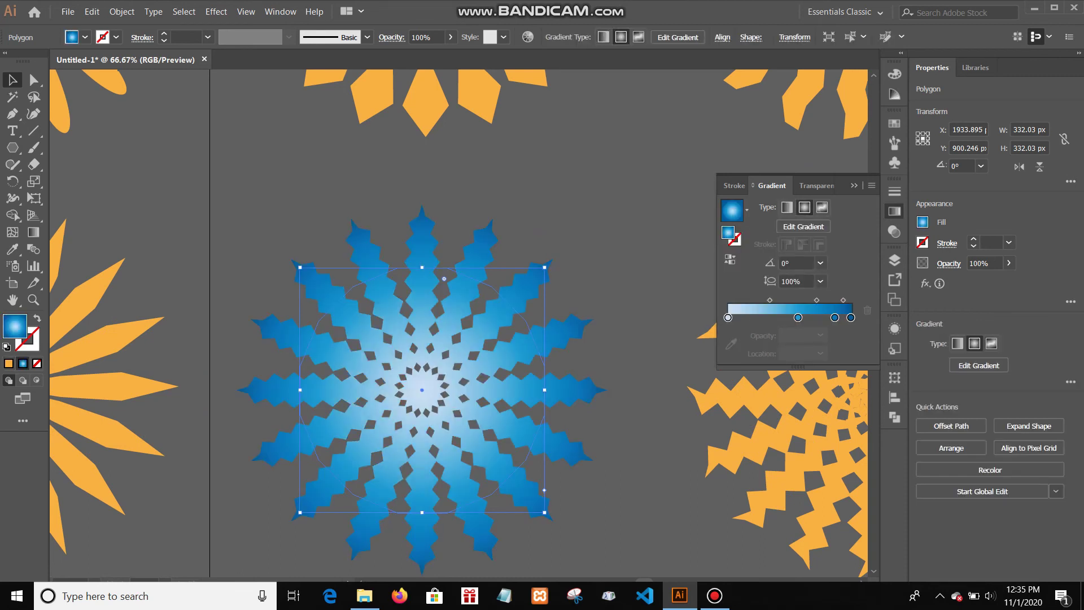
Recolor the first color stop of the flower's radial gradient with the light blue swatch.
{"action": "left_click", "coordinate": [728, 318]}
{"action": "double_click", "coordinate": [728, 318]}
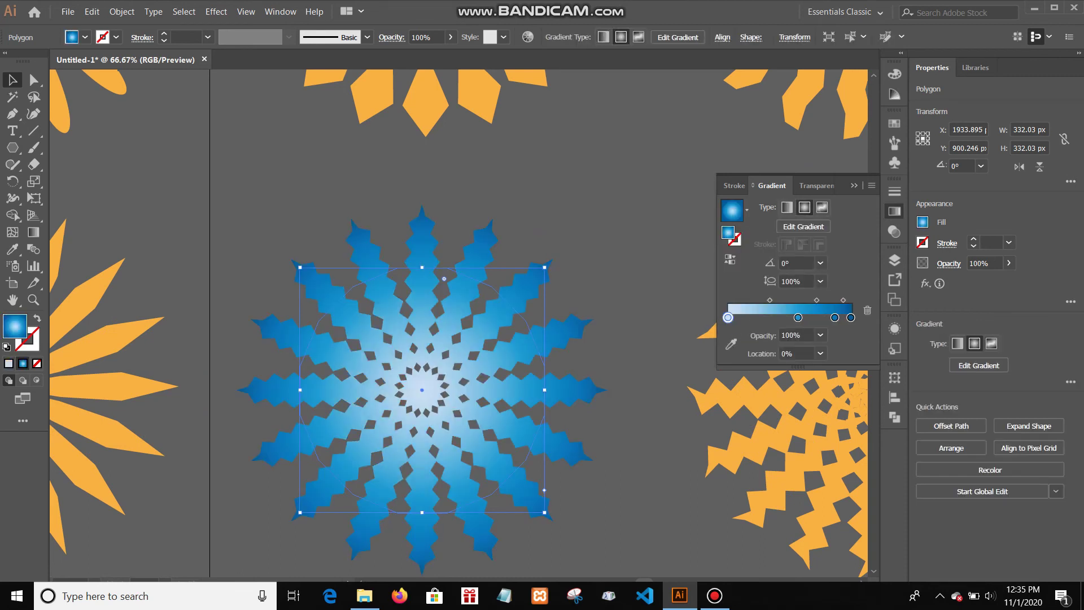
{"action": "left_click", "coordinate": [749, 362]}
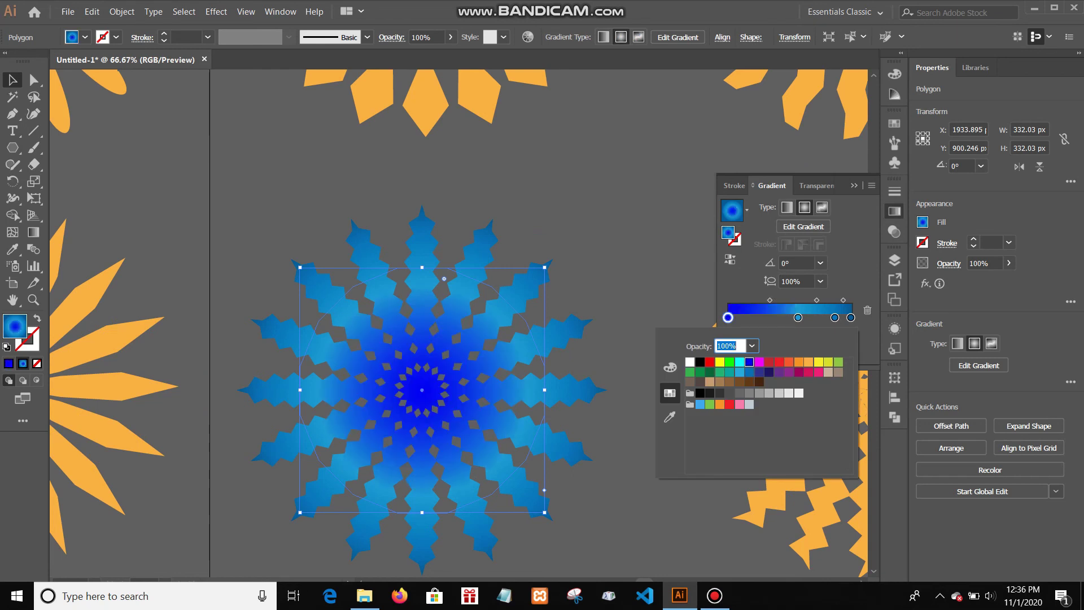
{"action": "left_click", "coordinate": [739, 373]}
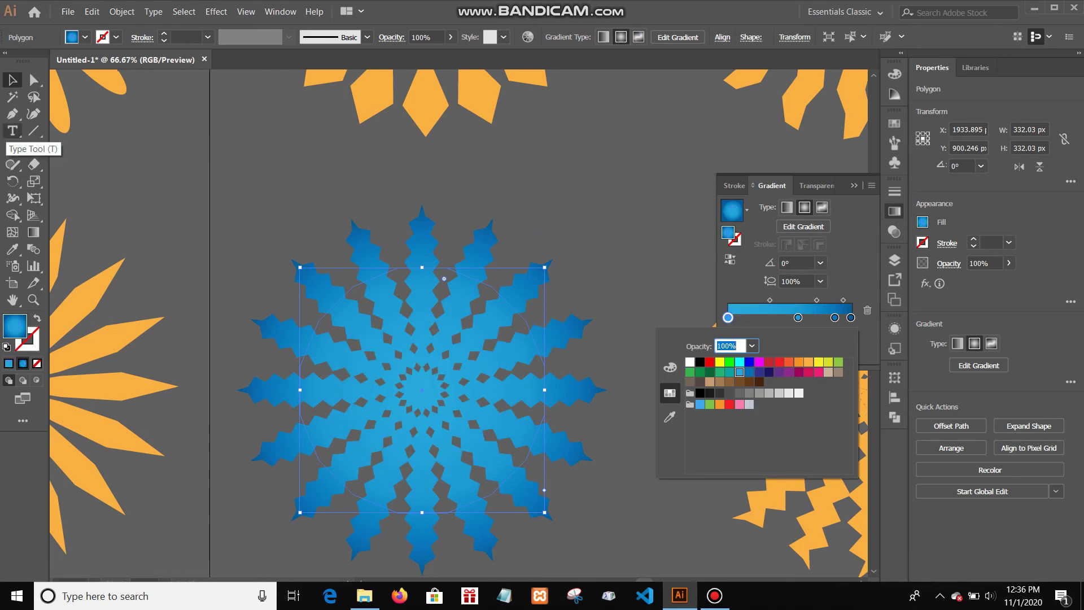